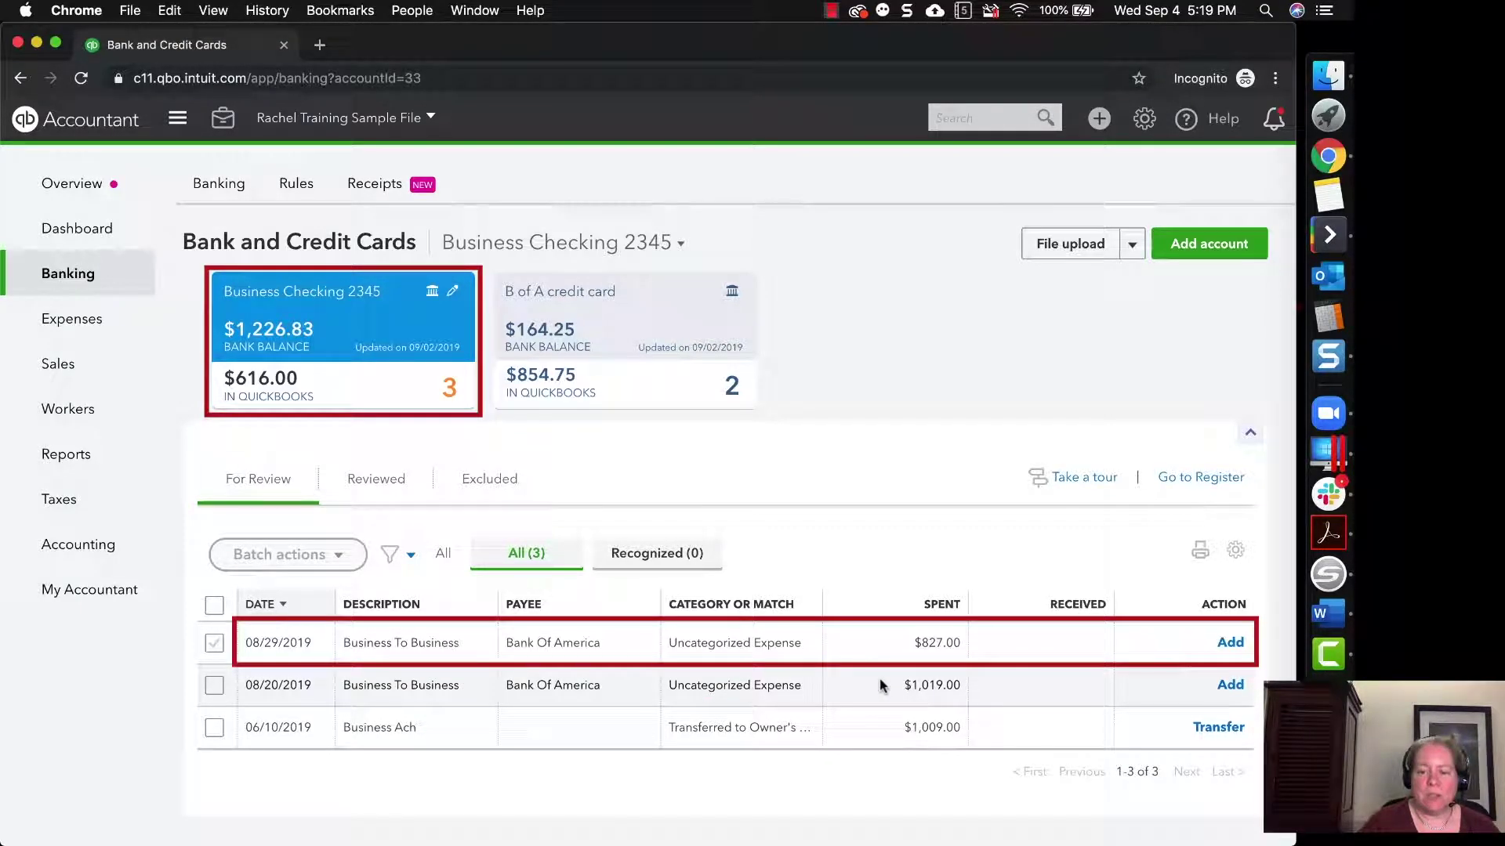
Open the B of A credit card feed and expand the 08/27/2019 $827.00 payment
left_click(626, 391)
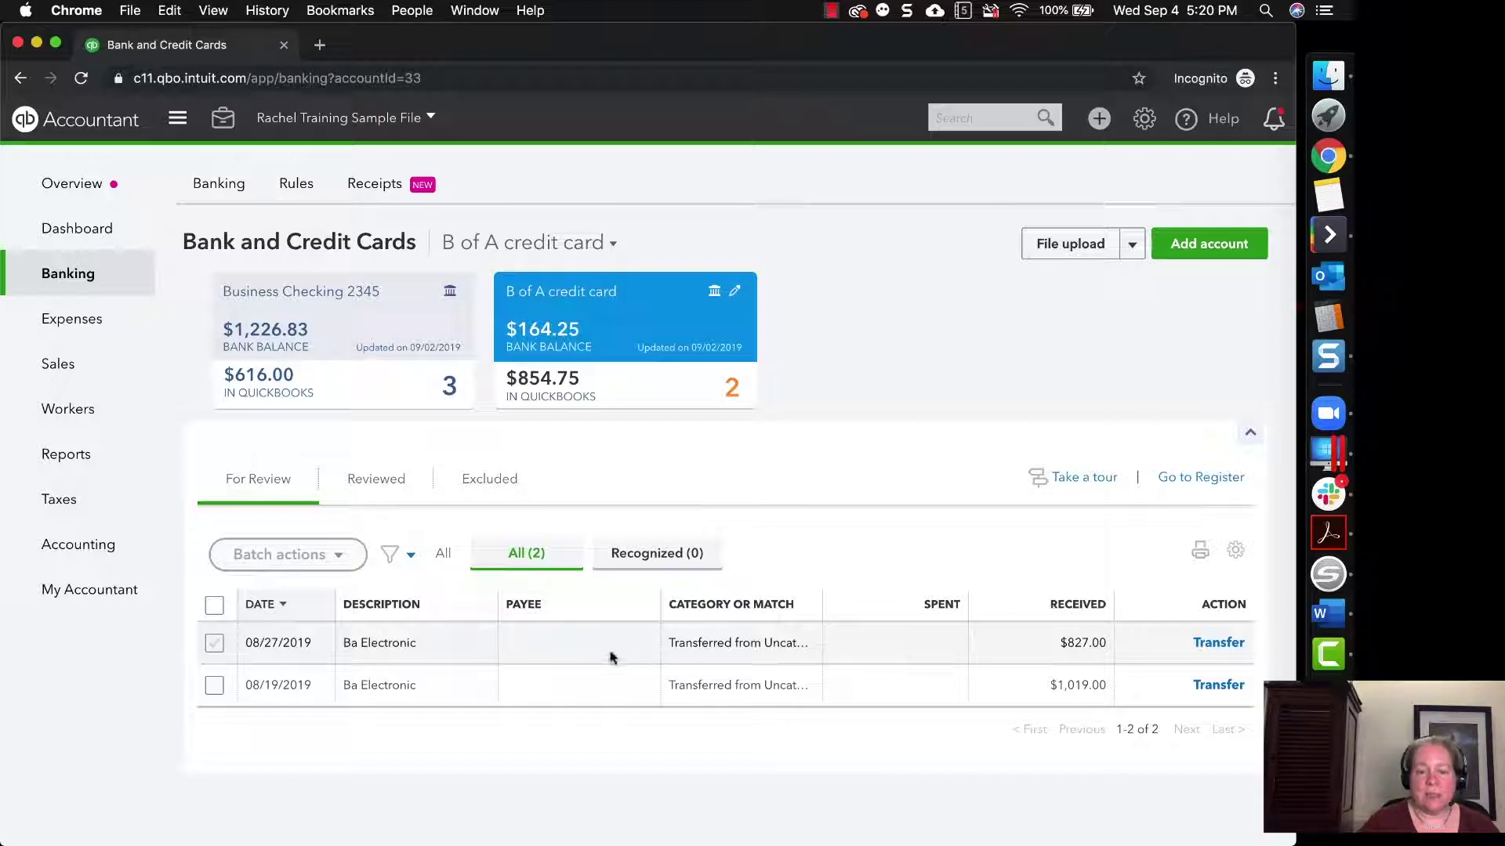
left_click(807, 645)
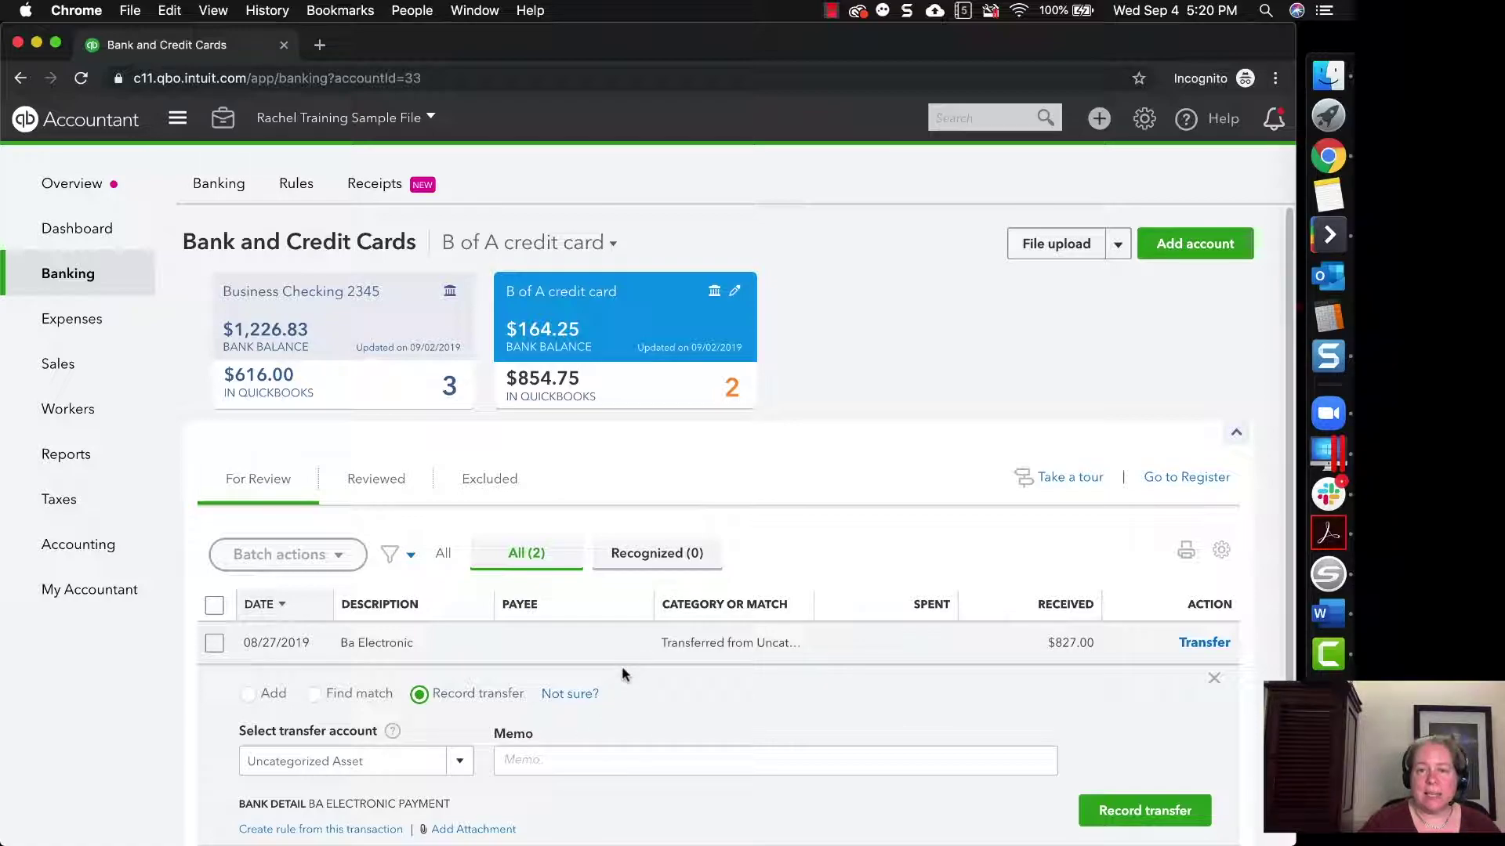
scroll(738, 652, "down", 2)
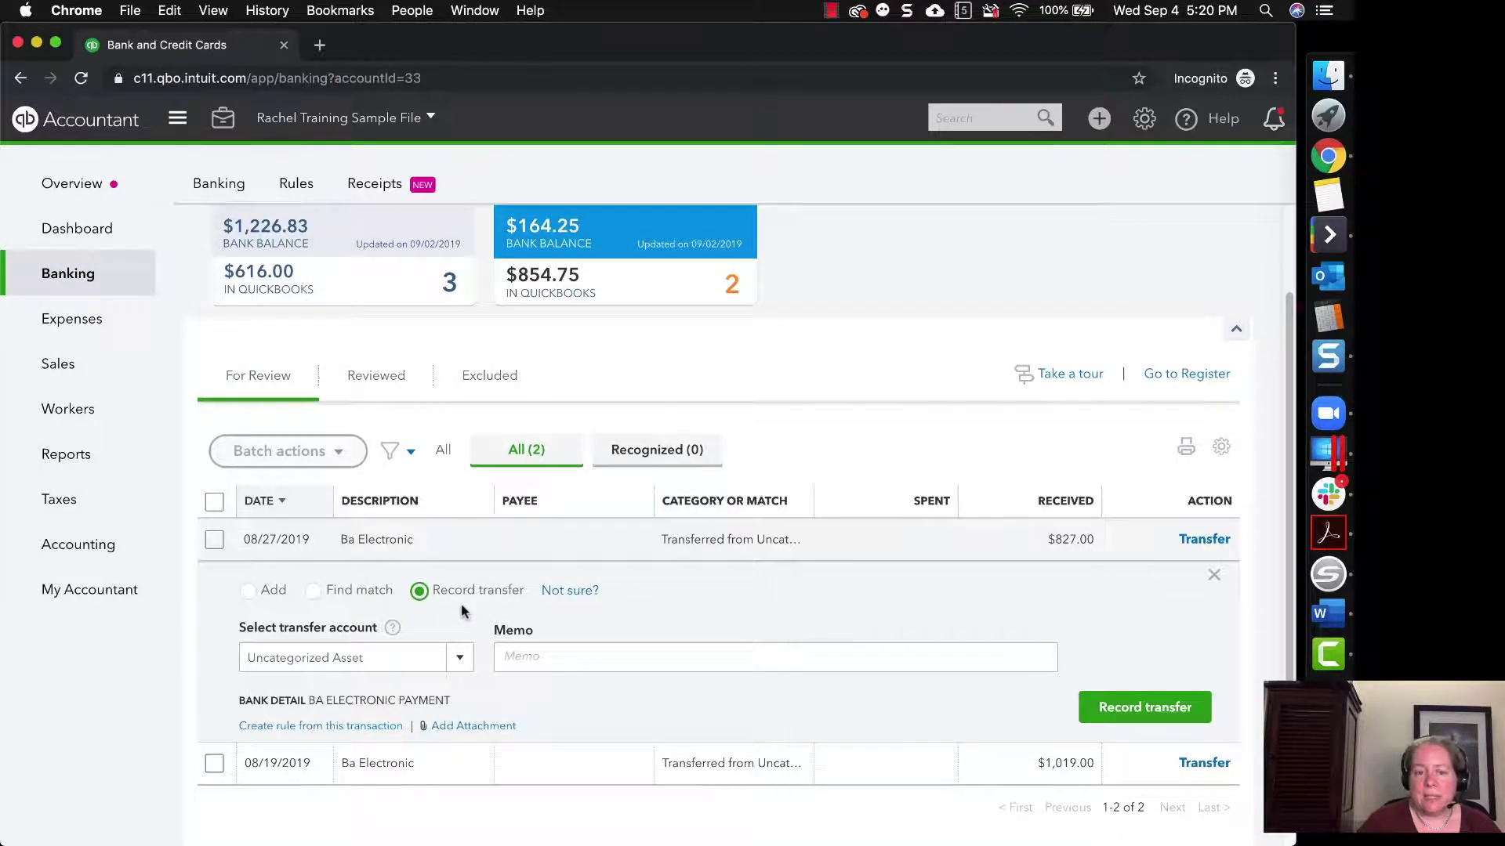
scroll(467, 611, "up", 2)
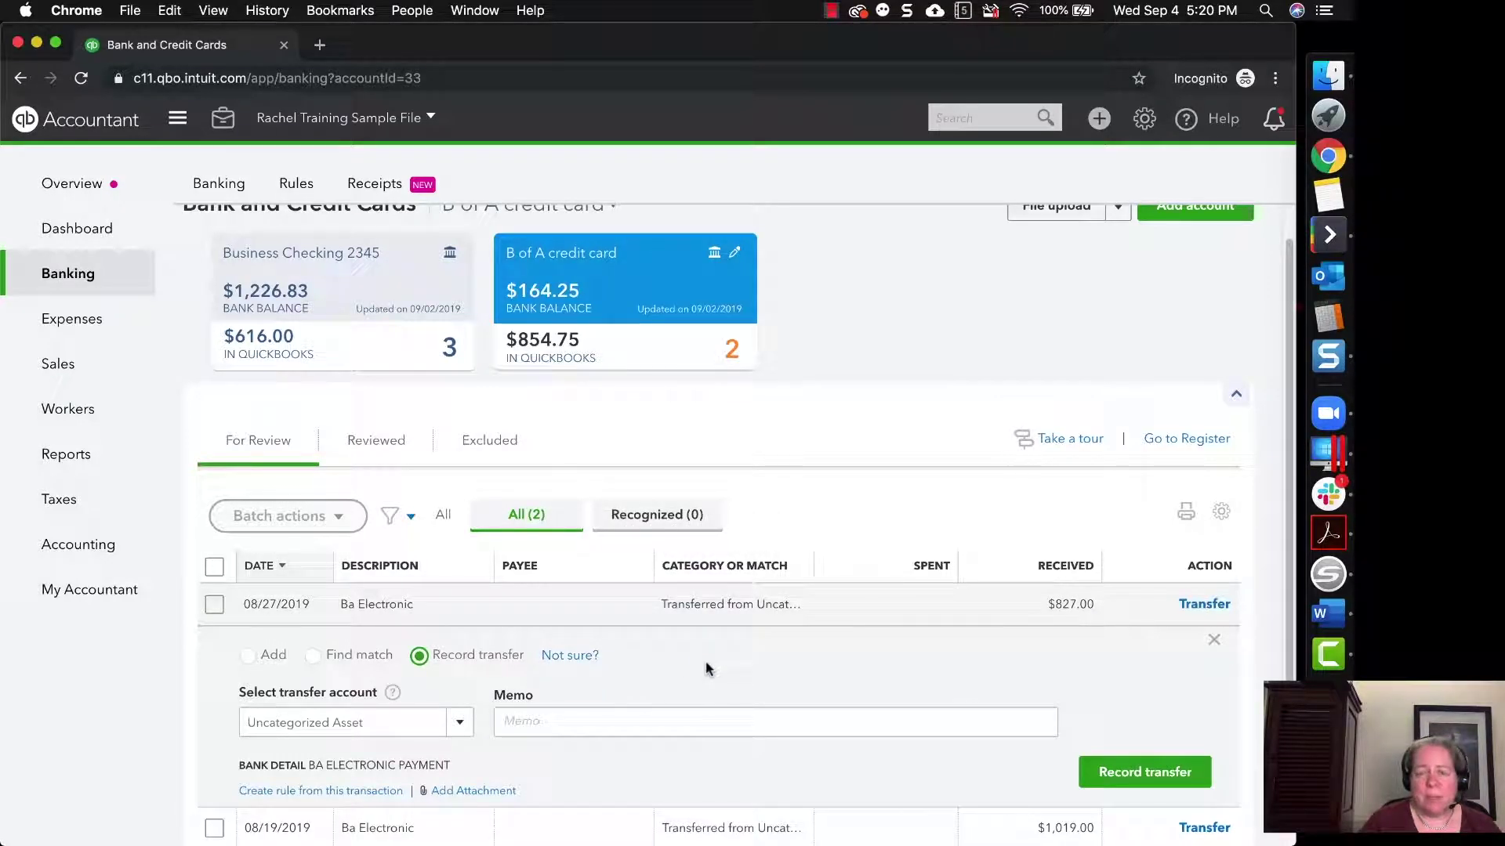
Add the 08/27 $827.00 payment as a new entry categorized to Business Checking 2345
left_click(248, 659)
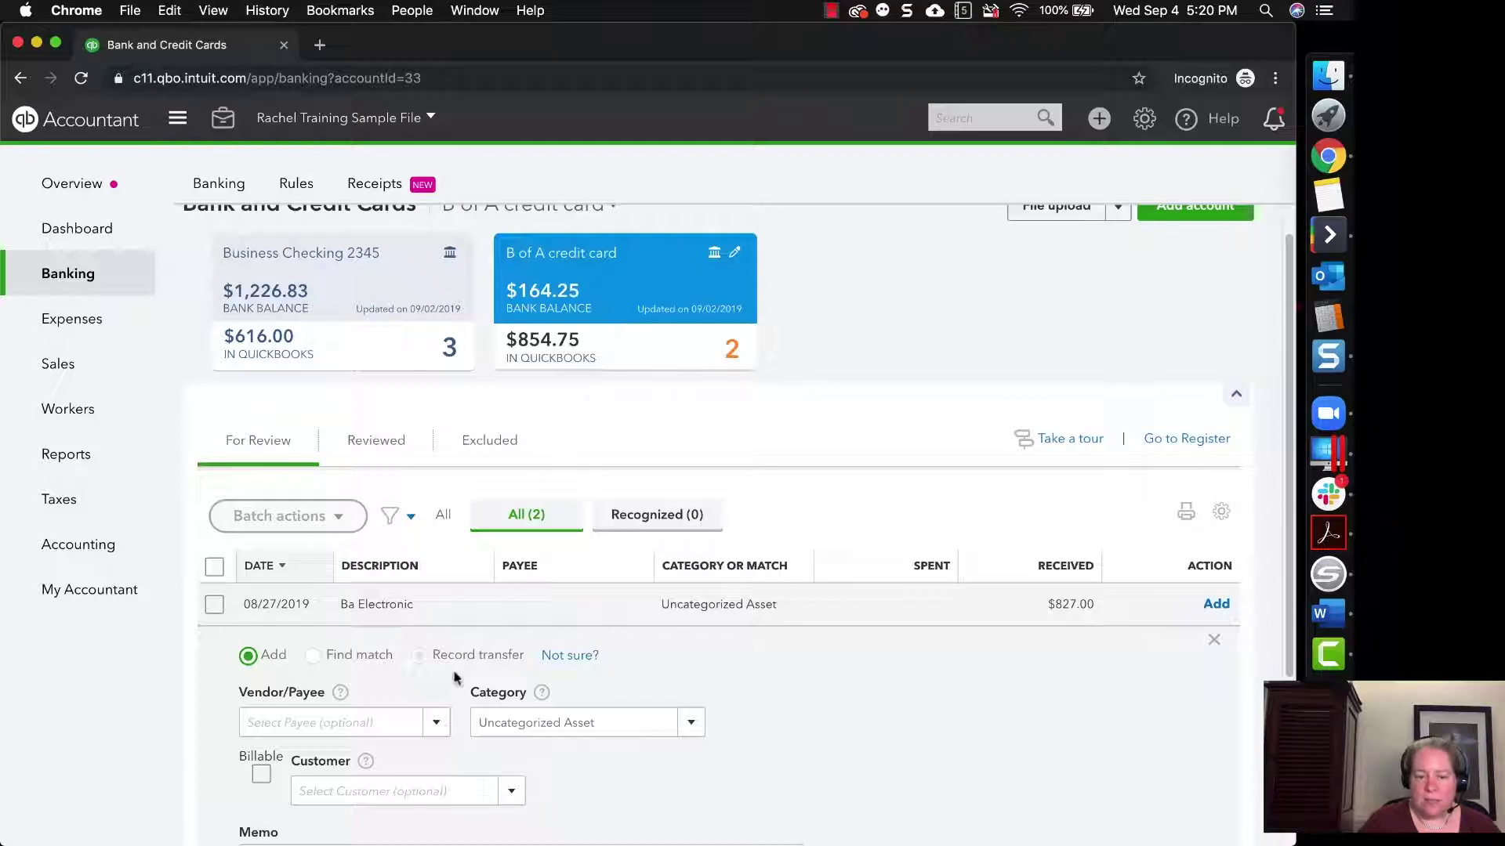
left_click(391, 722)
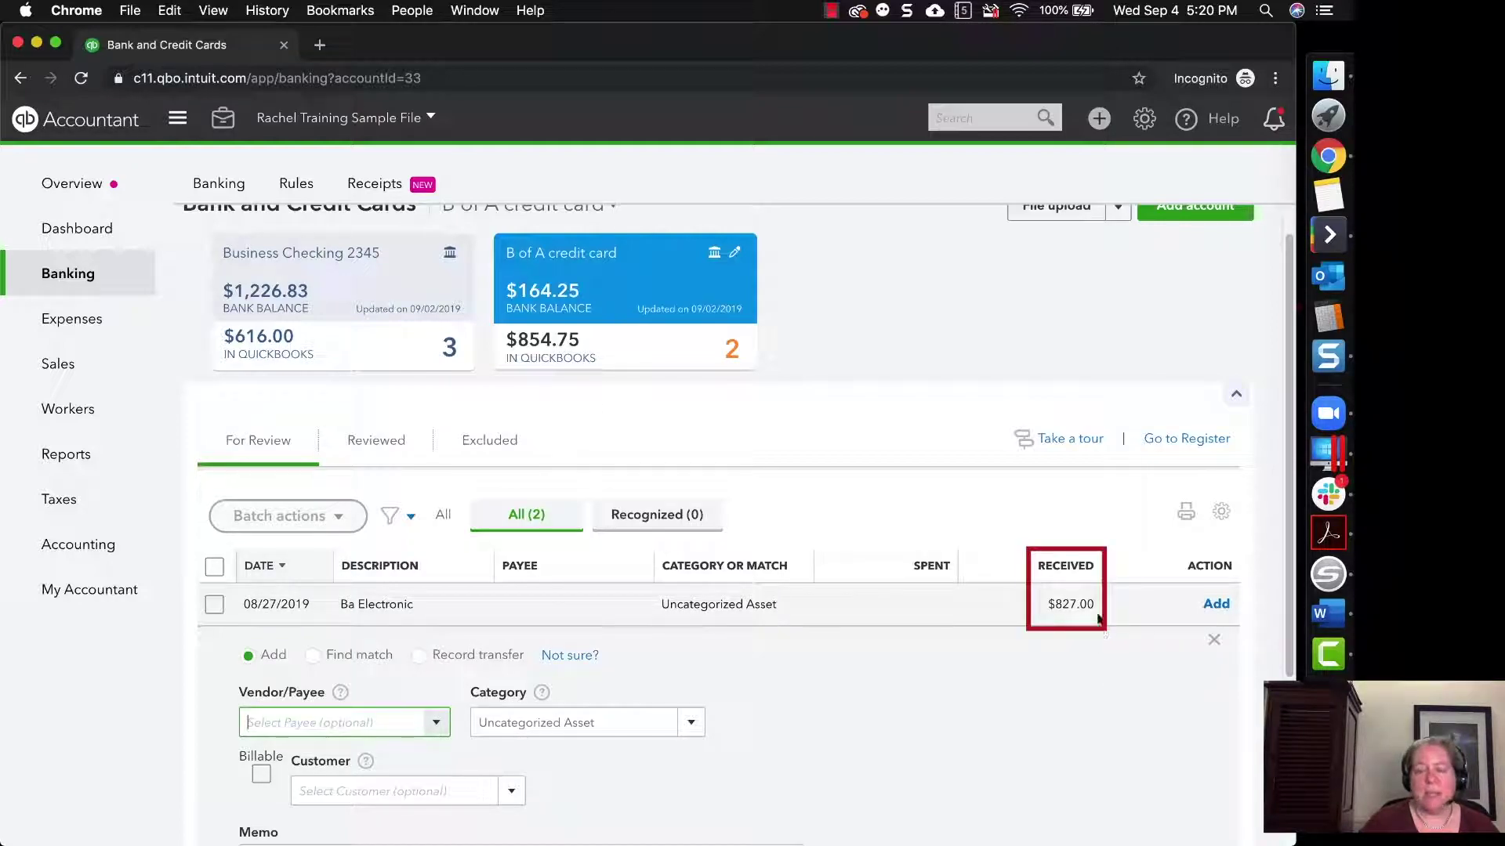
left_click(650, 723)
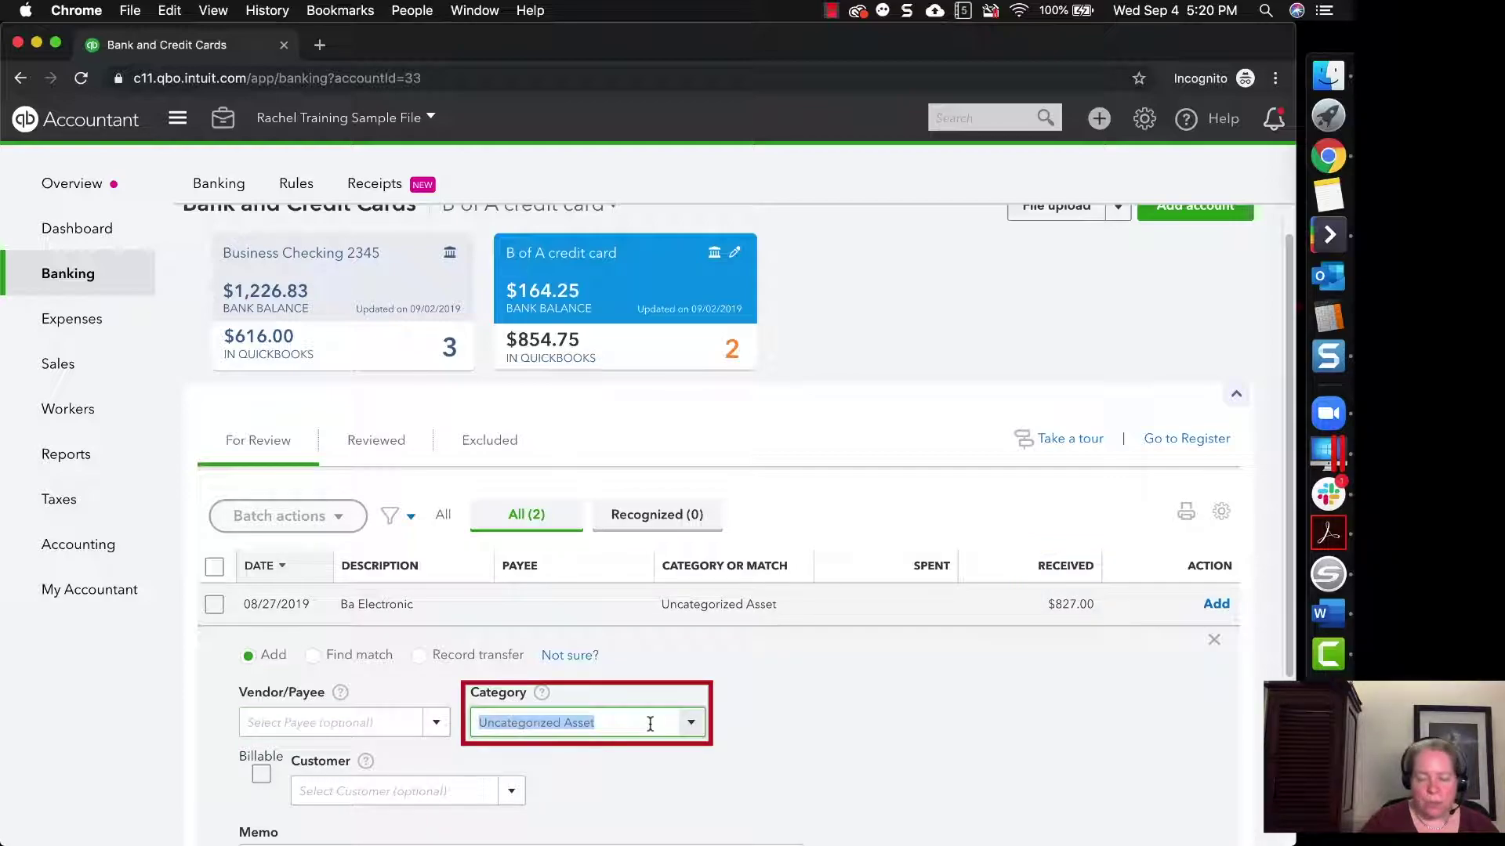
type("bank")
key("BackSpace")
key("BackSpace")
key("BackSpace")
key("BackSpace")
key("BackSpace")
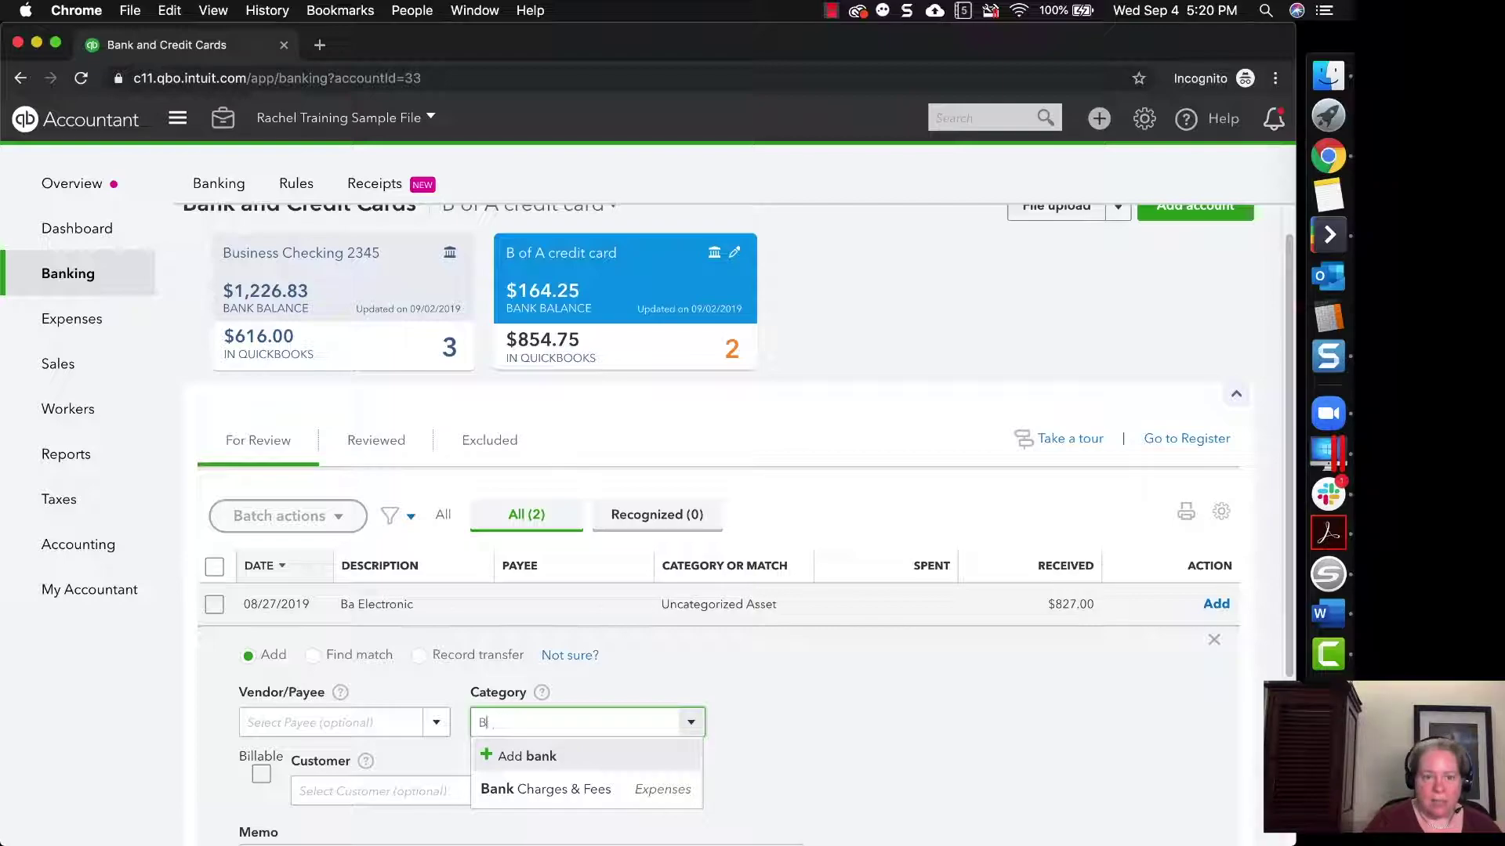
type("check")
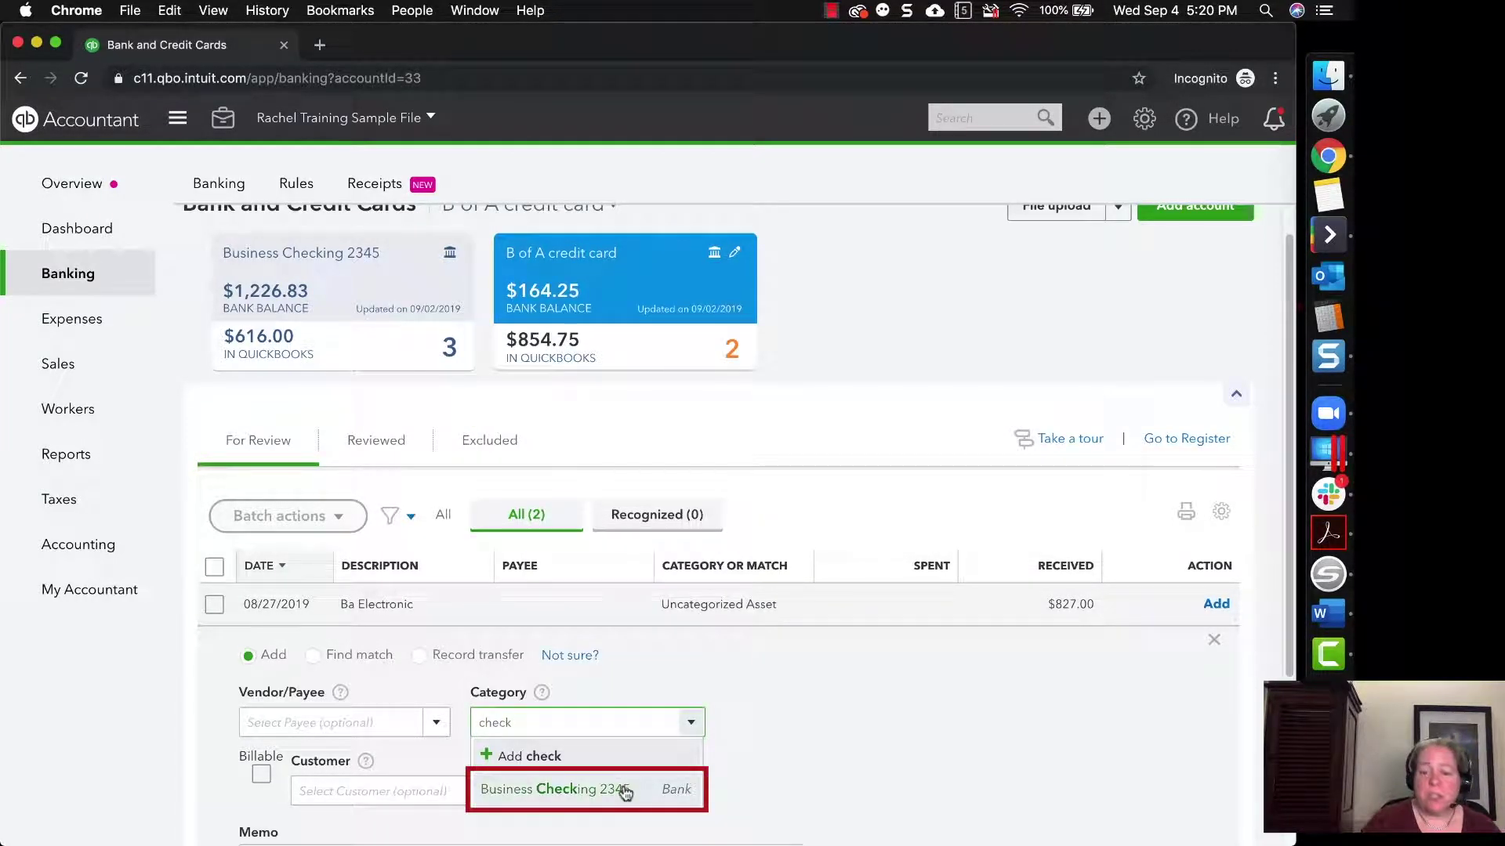
left_click(625, 793)
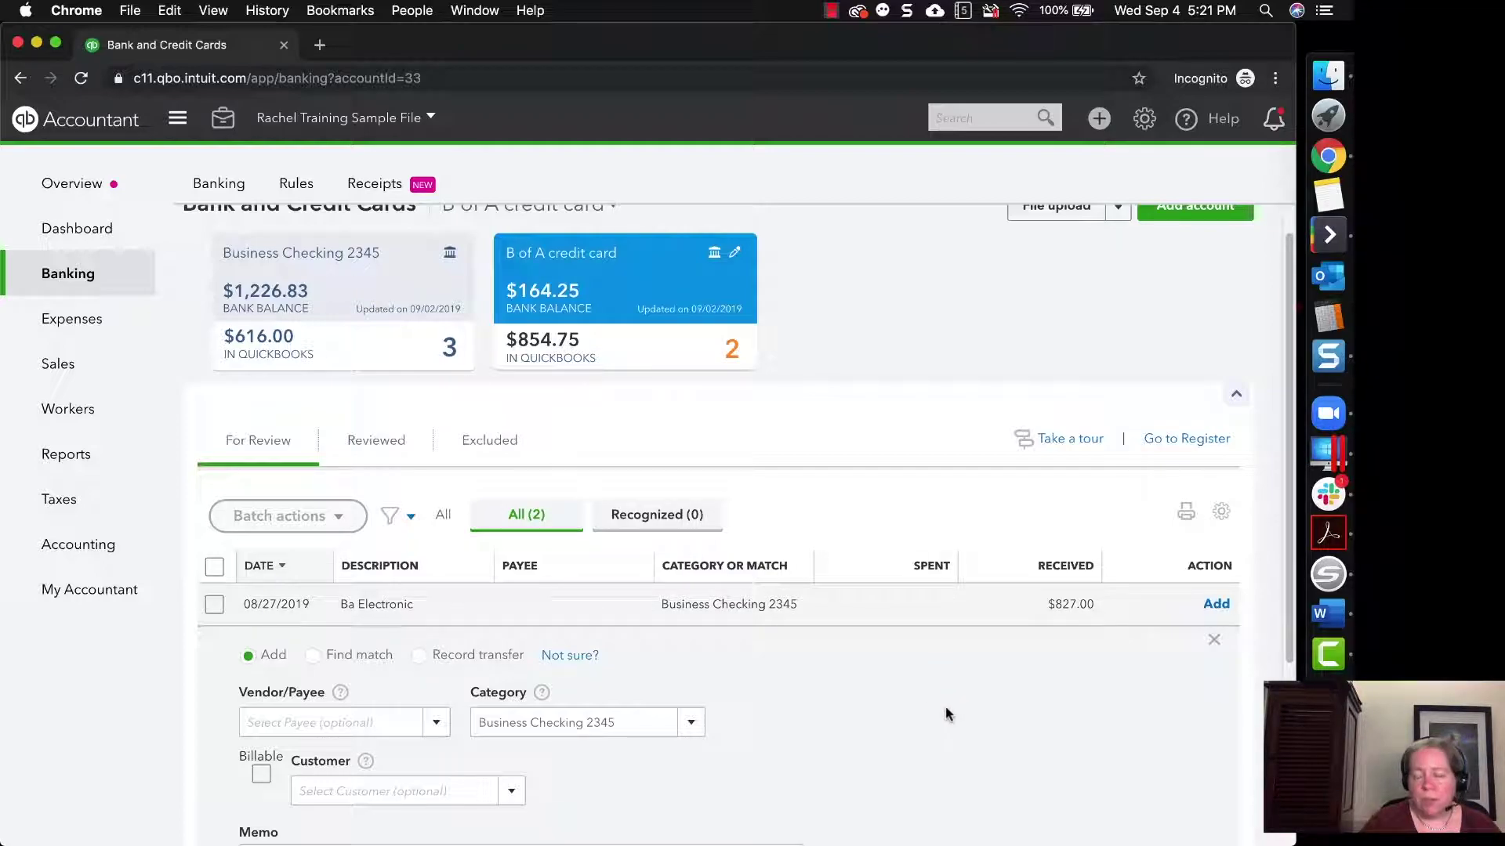
scroll(945, 718, "down", 3)
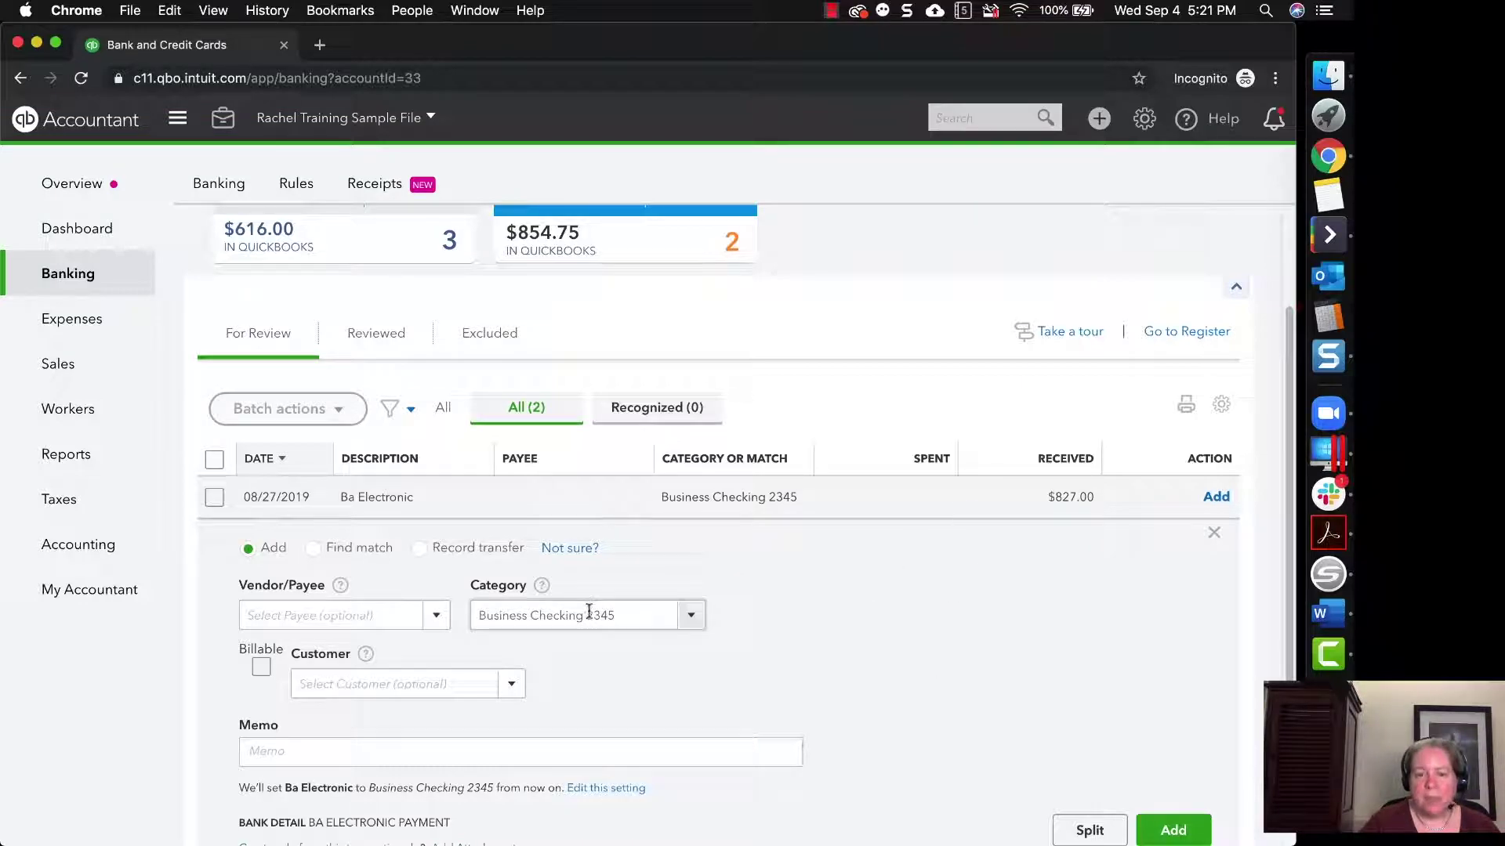
scroll(754, 633, "down", 4)
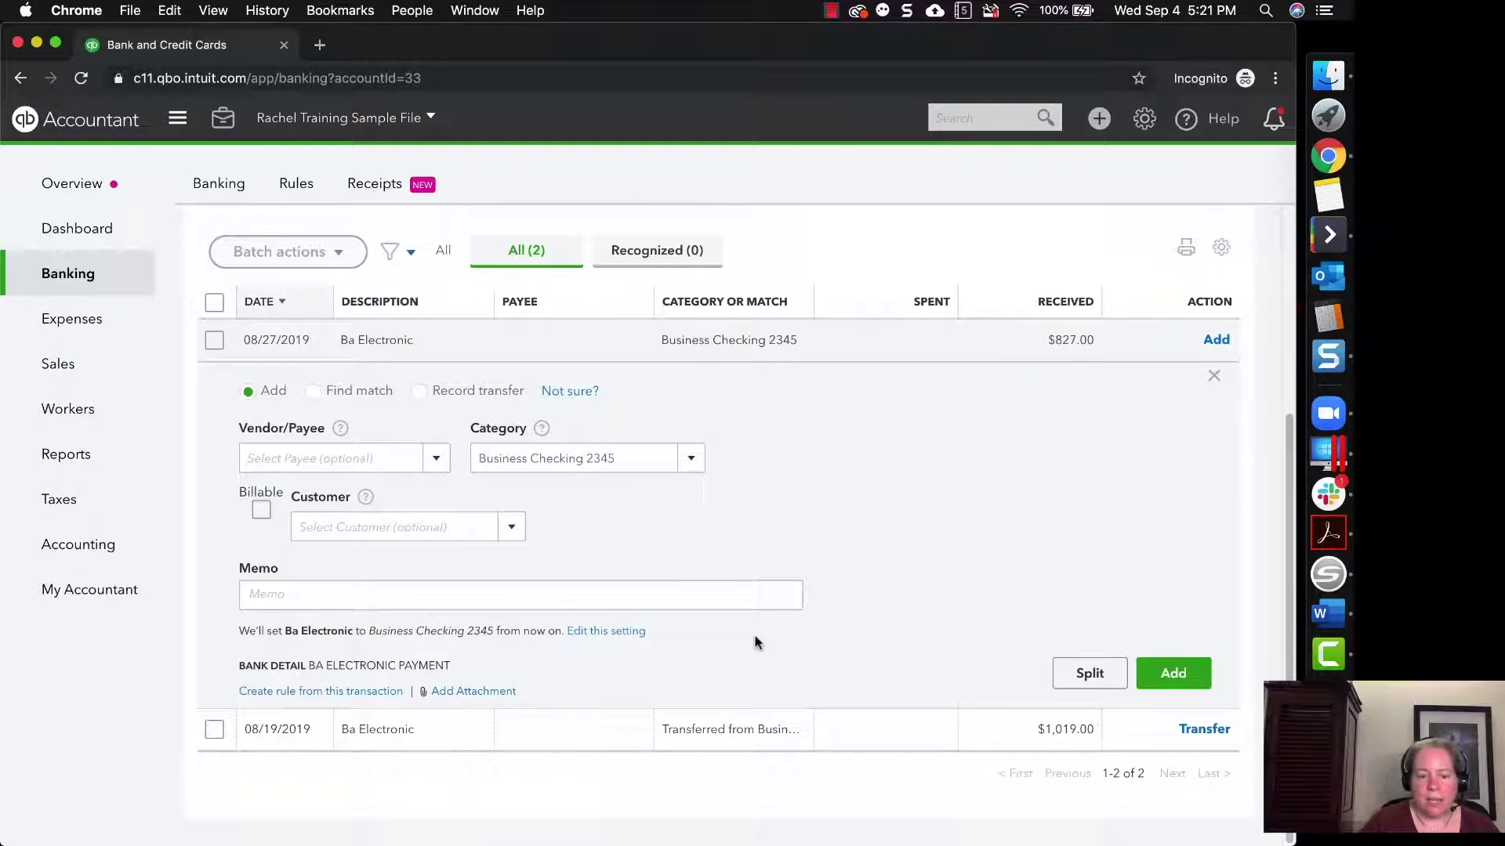
left_click(1173, 674)
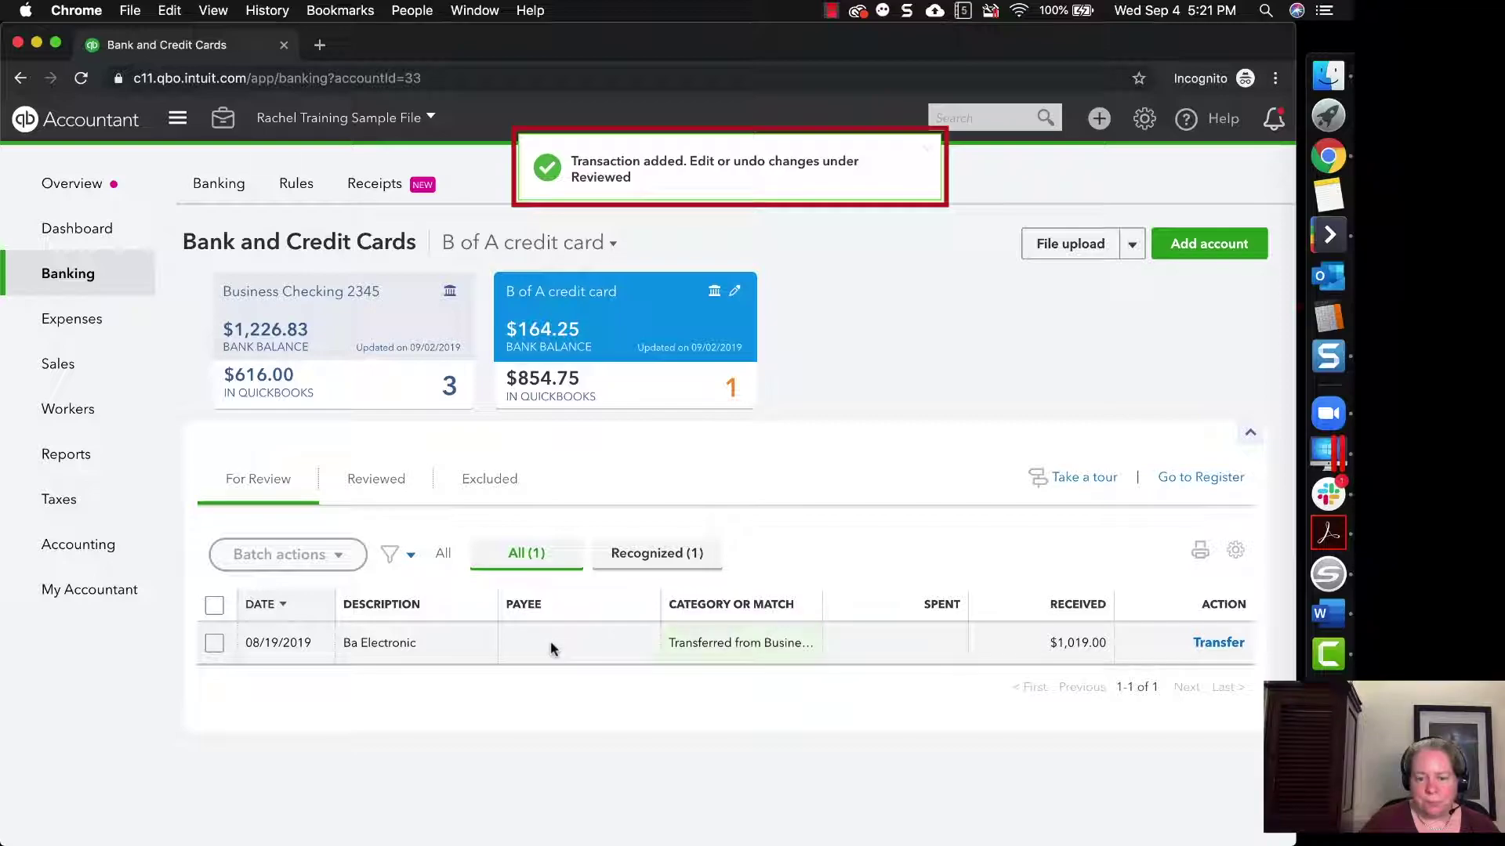
Add the 08/19/2019 $1,019.00 payment as a new entry too
left_click(551, 644)
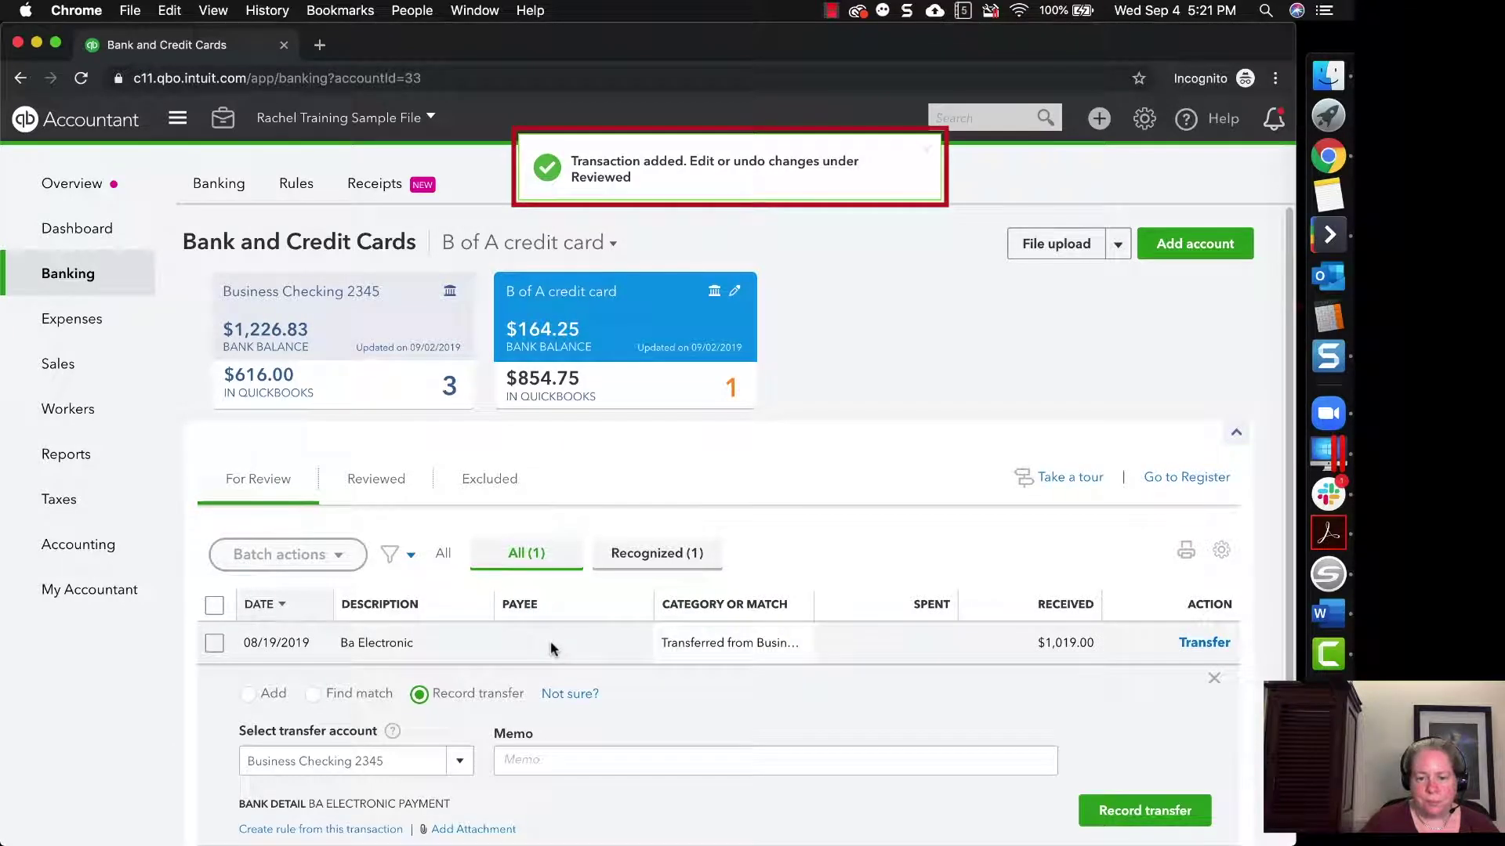
left_click(247, 695)
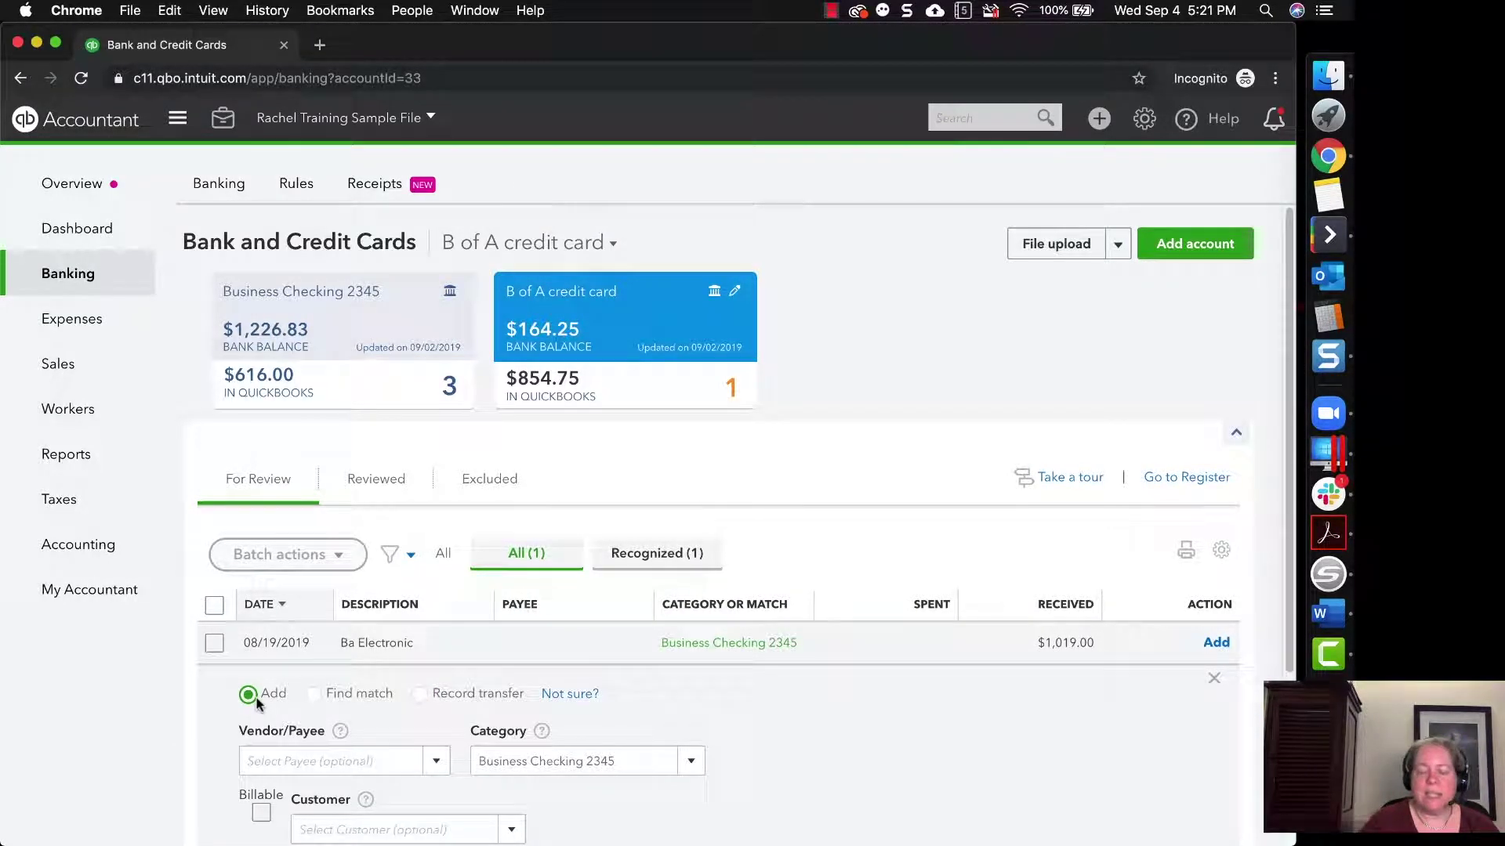
scroll(538, 705, "down", 1)
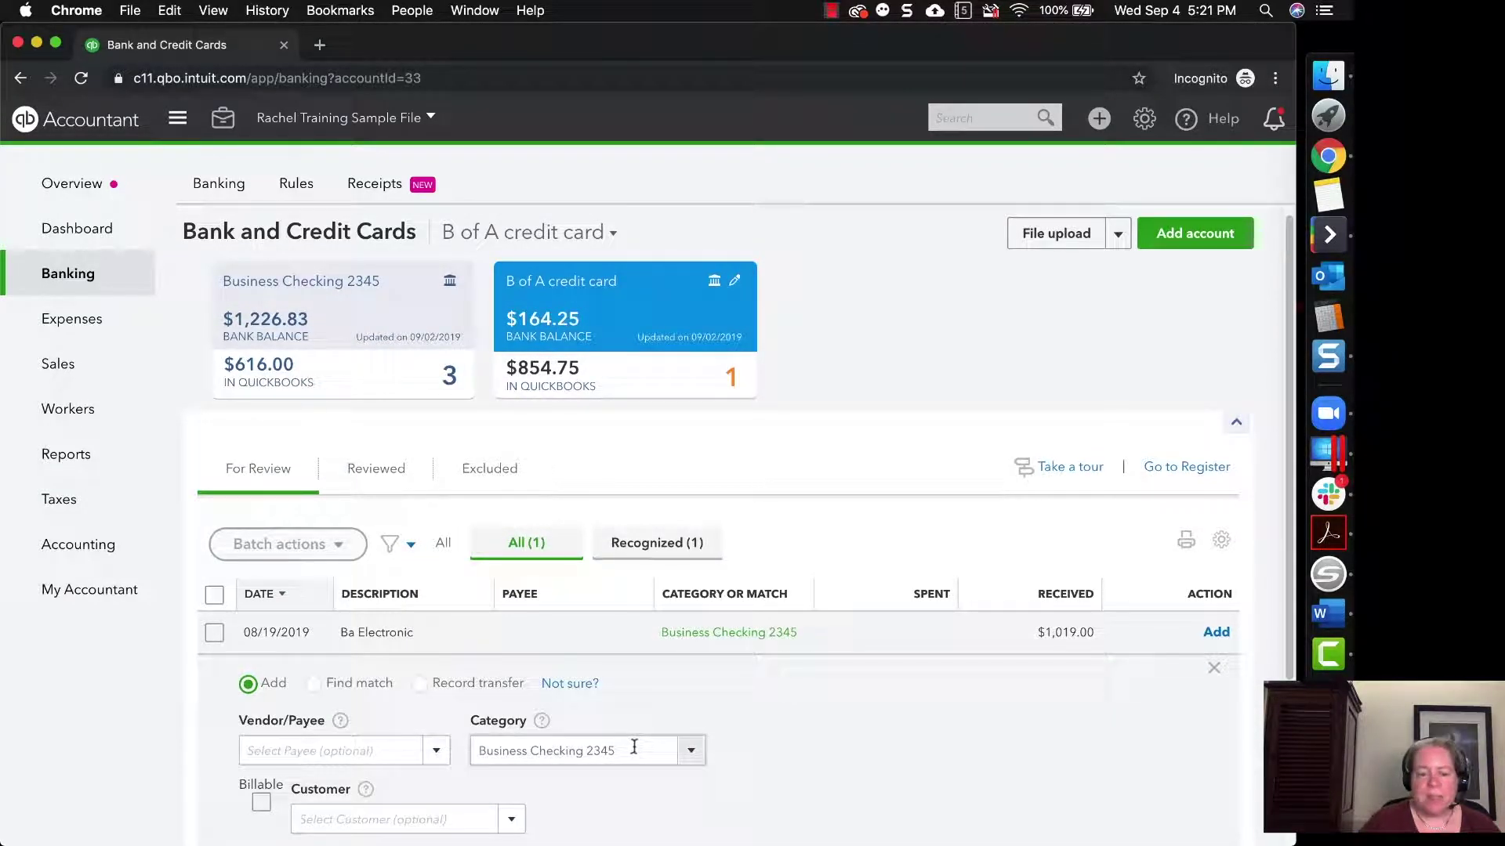
scroll(632, 745, "down", 3)
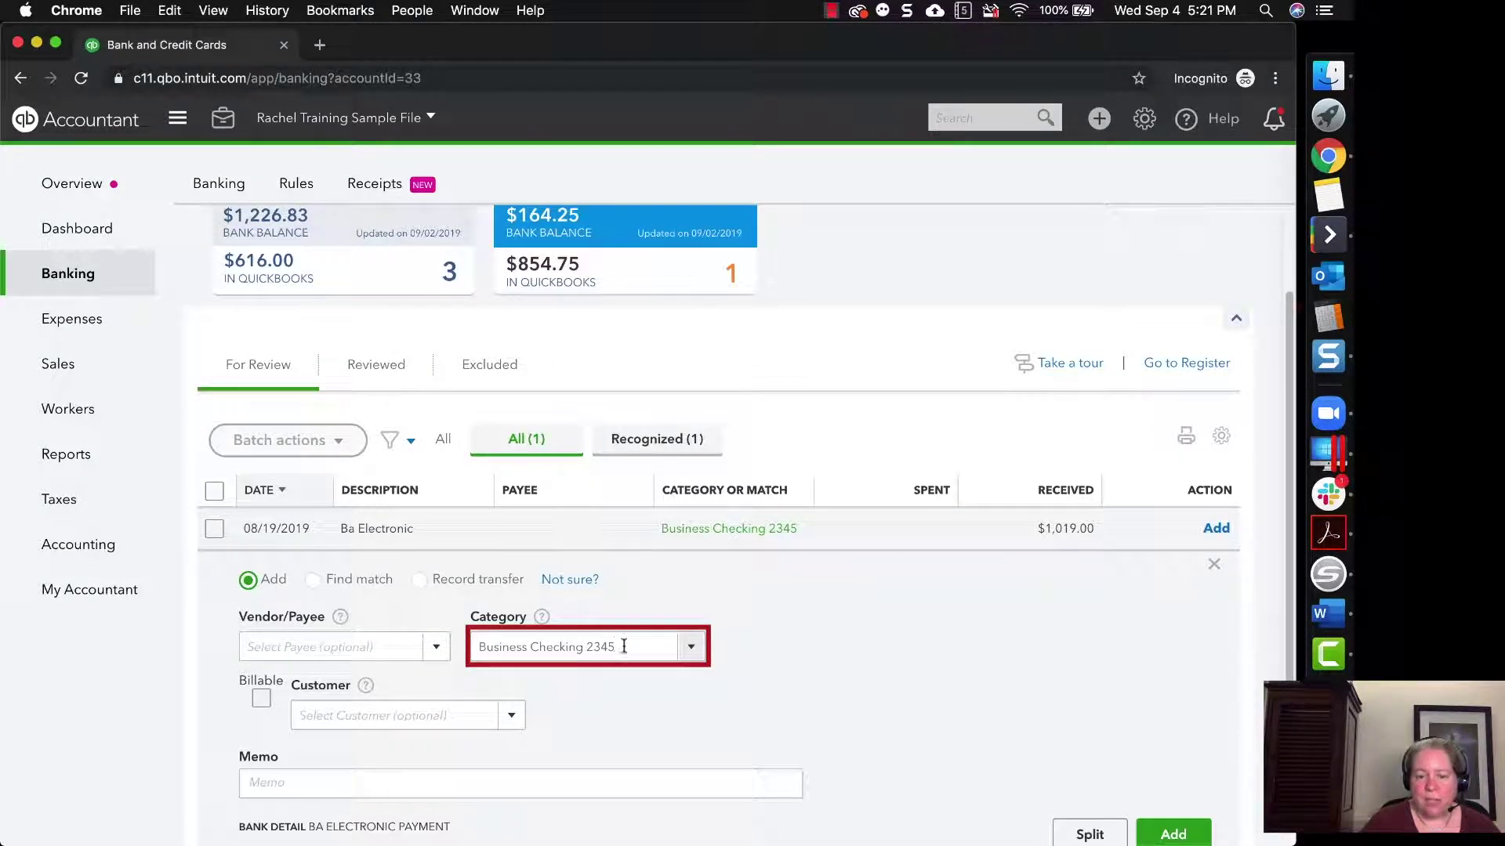
left_click(1171, 836)
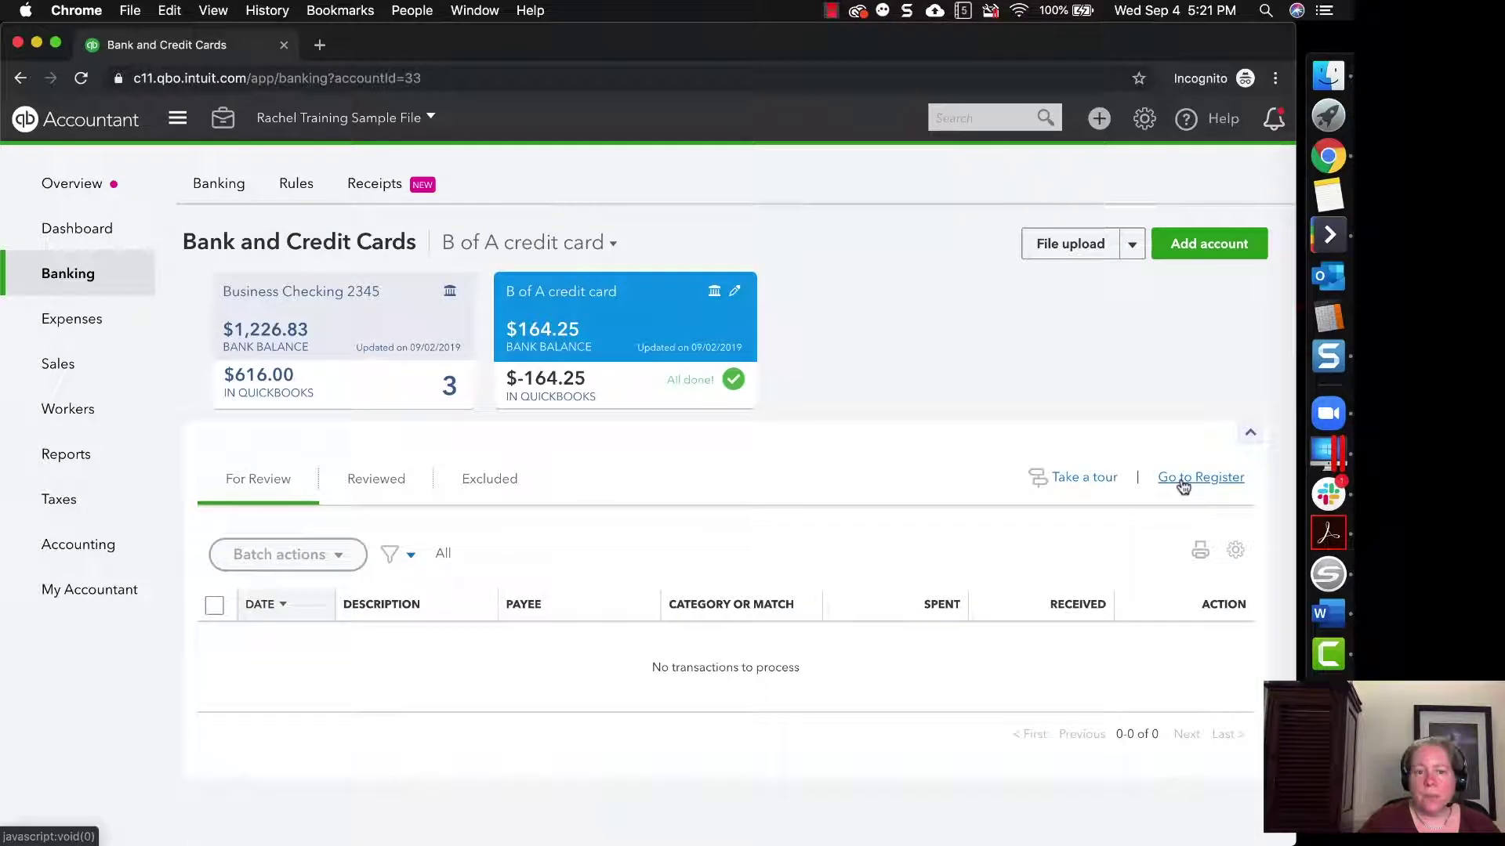
Review the two CC-Credit payments in the B of A credit card register
left_click(1184, 480)
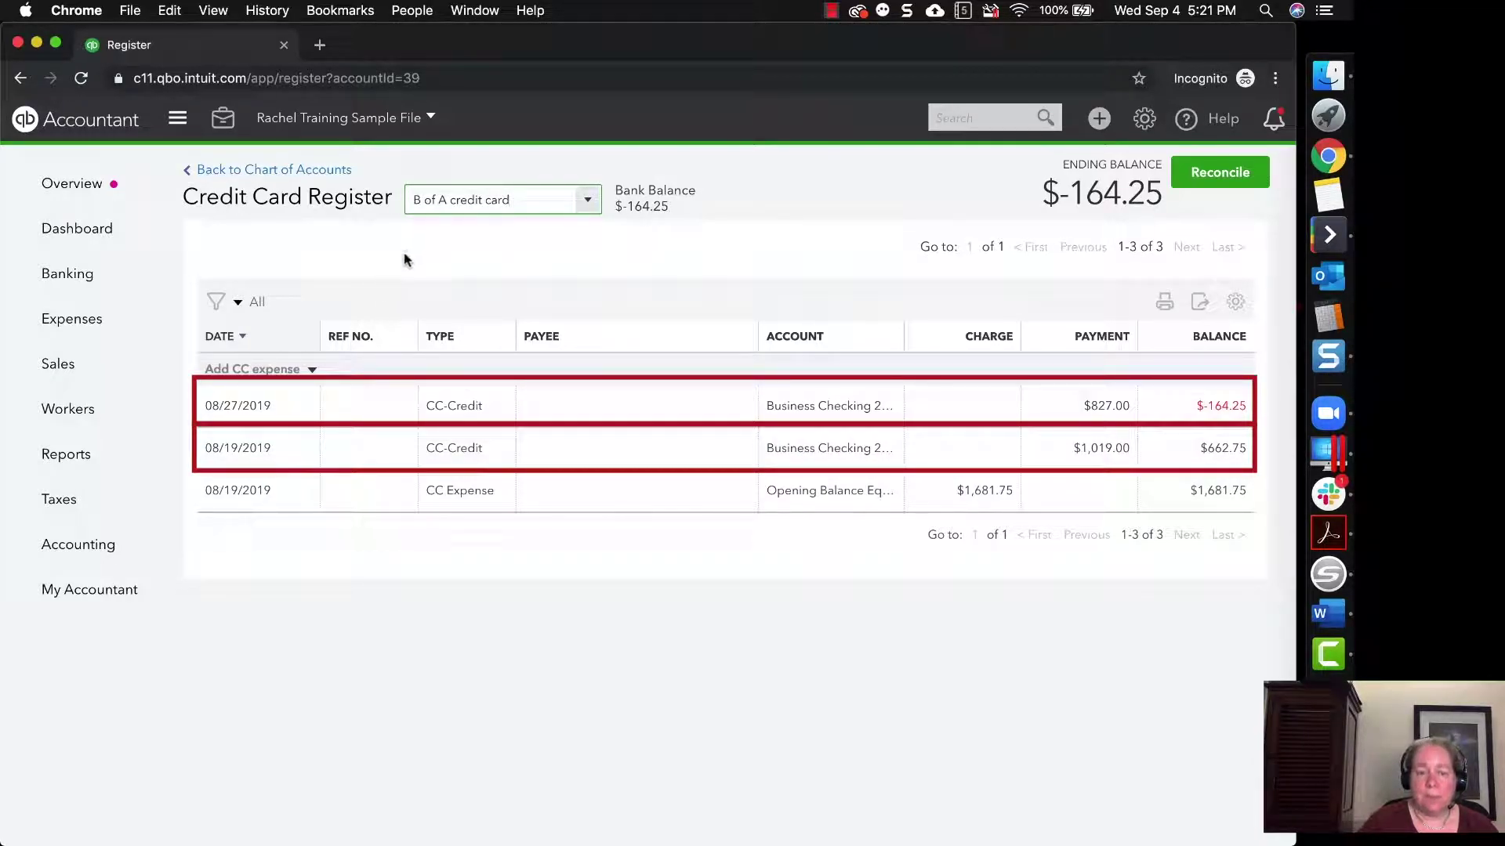
mouse_move(62, 283)
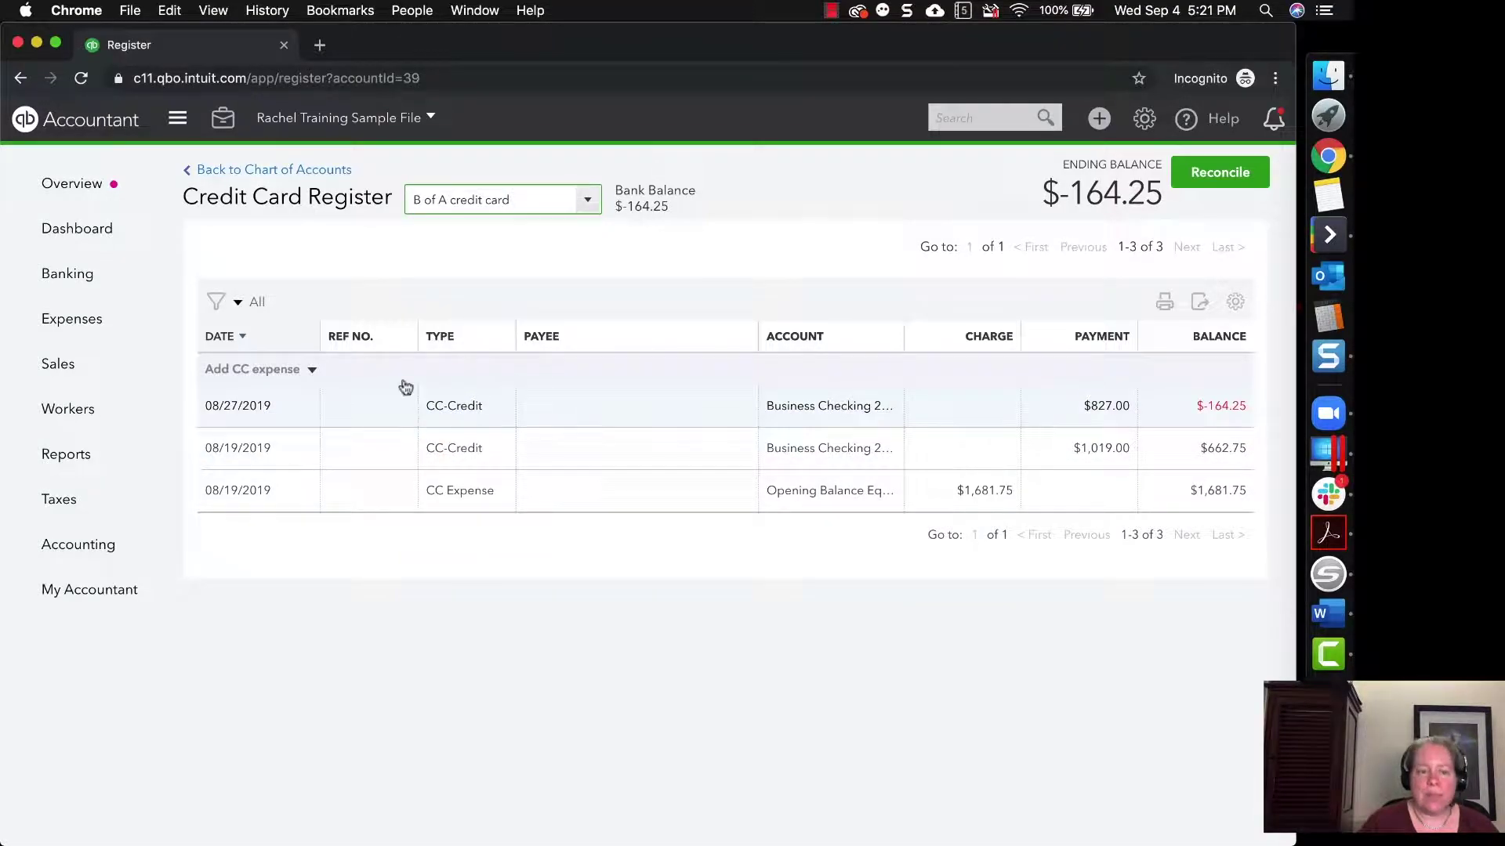
Back on Banking, categorise the checking account's $827.00 payment to the B of A credit card
left_click(74, 278)
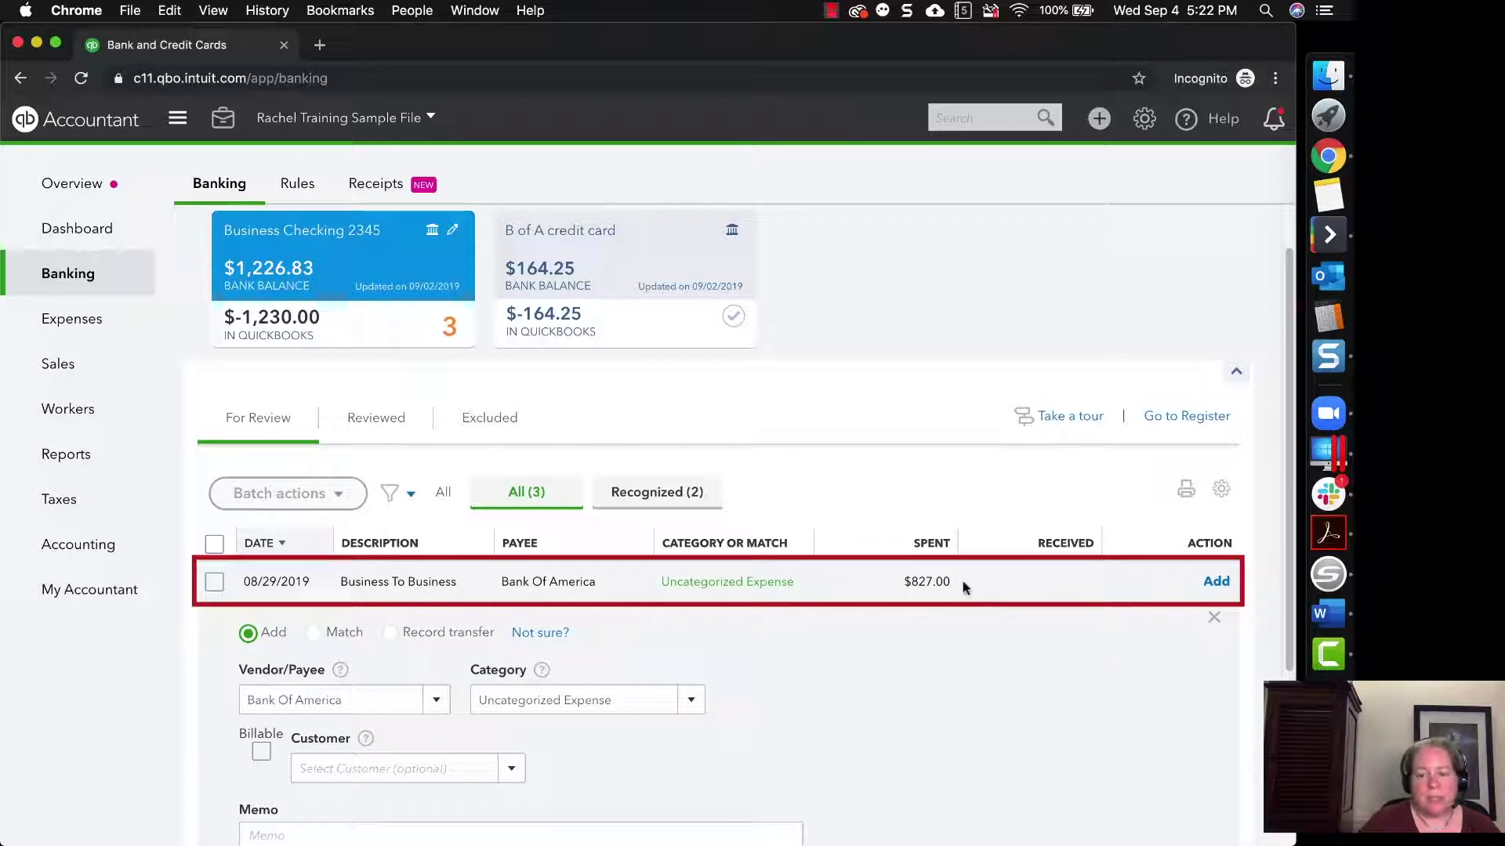
scroll(423, 611, "up", 1)
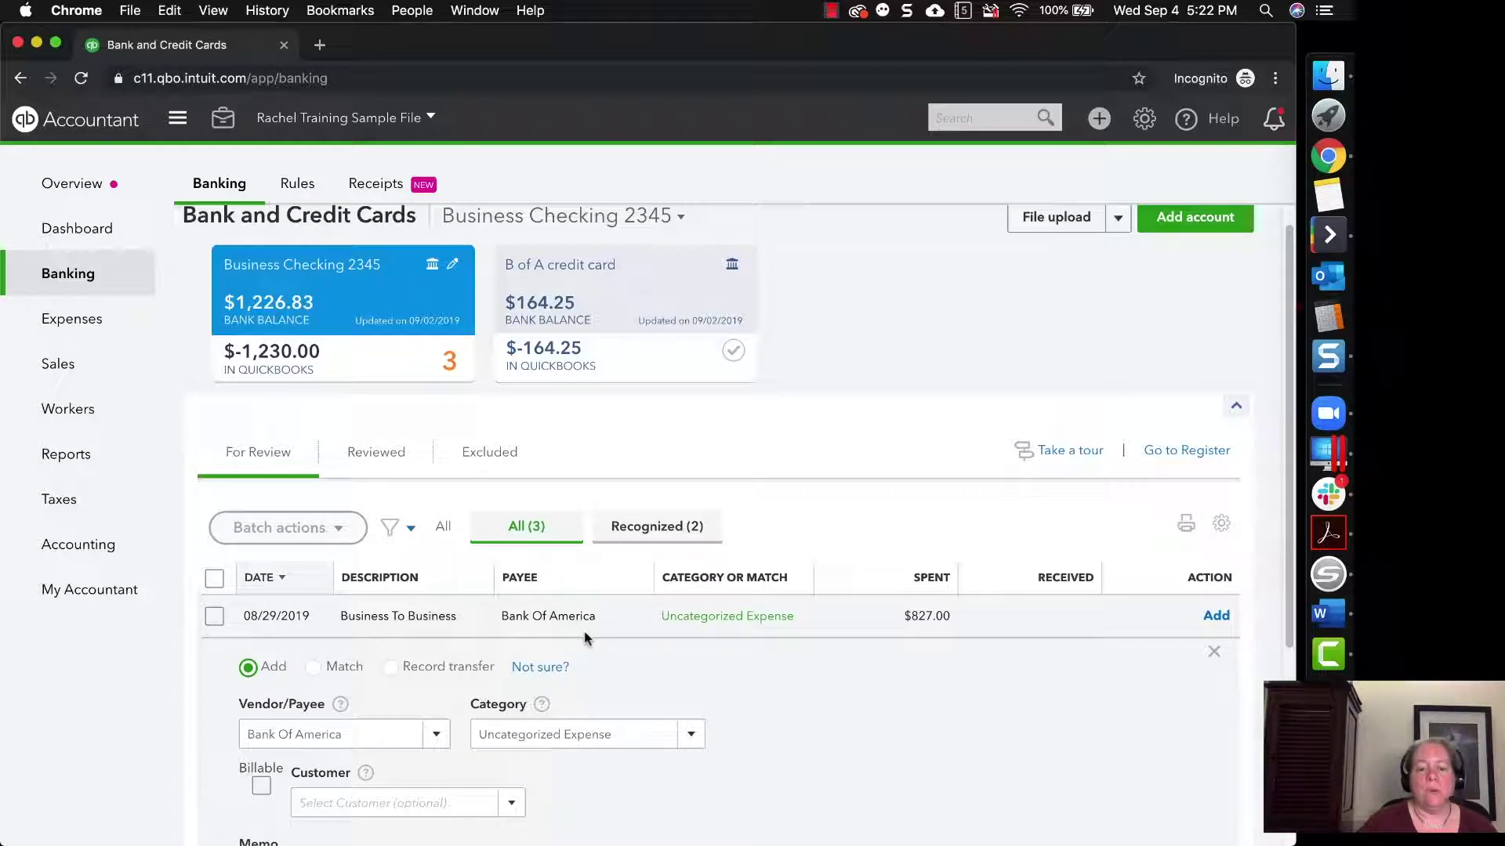
left_click(573, 734)
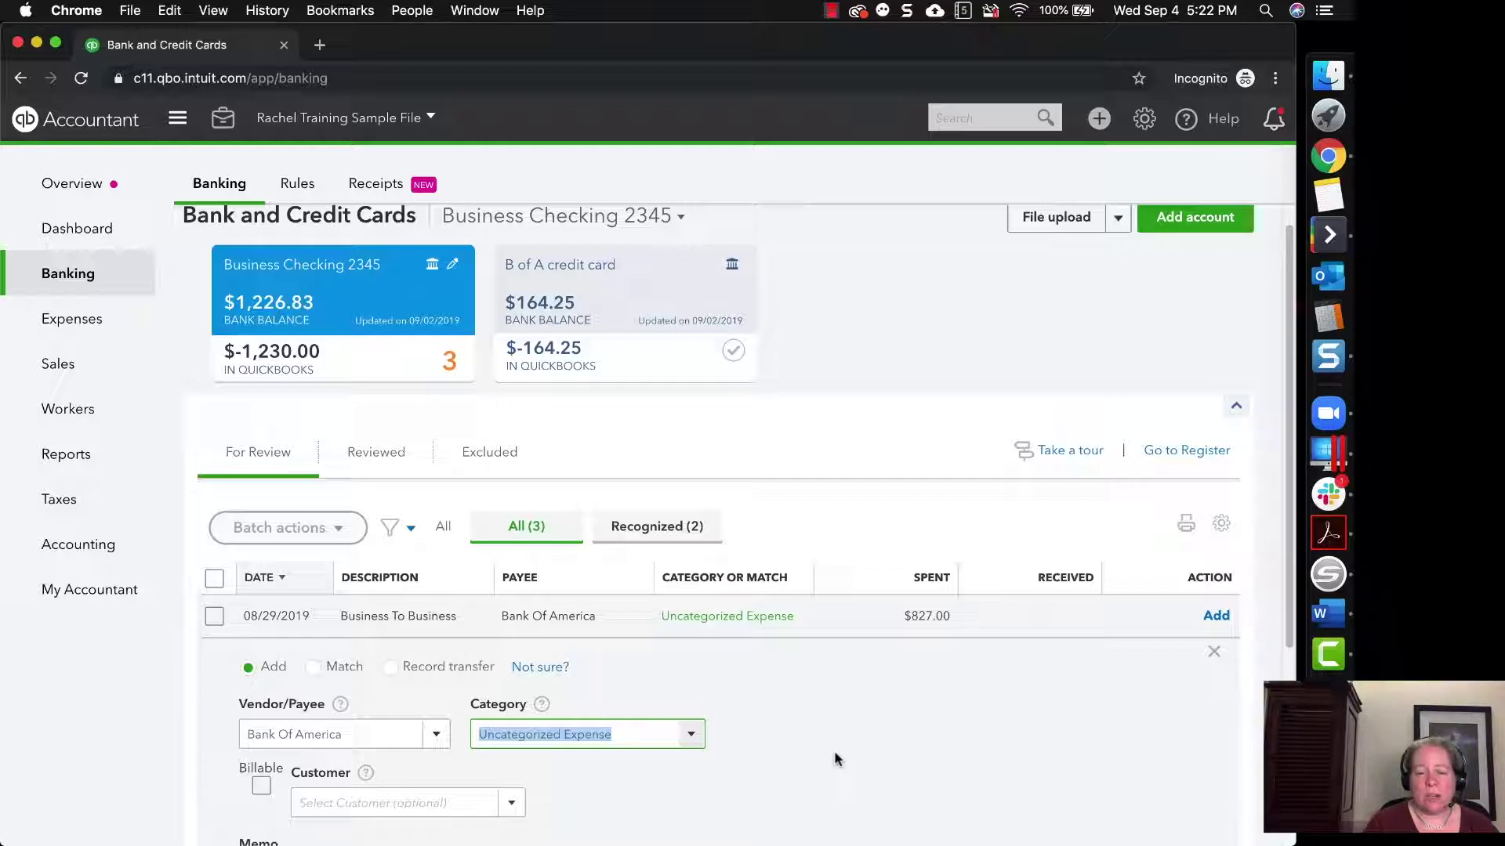
type("credit")
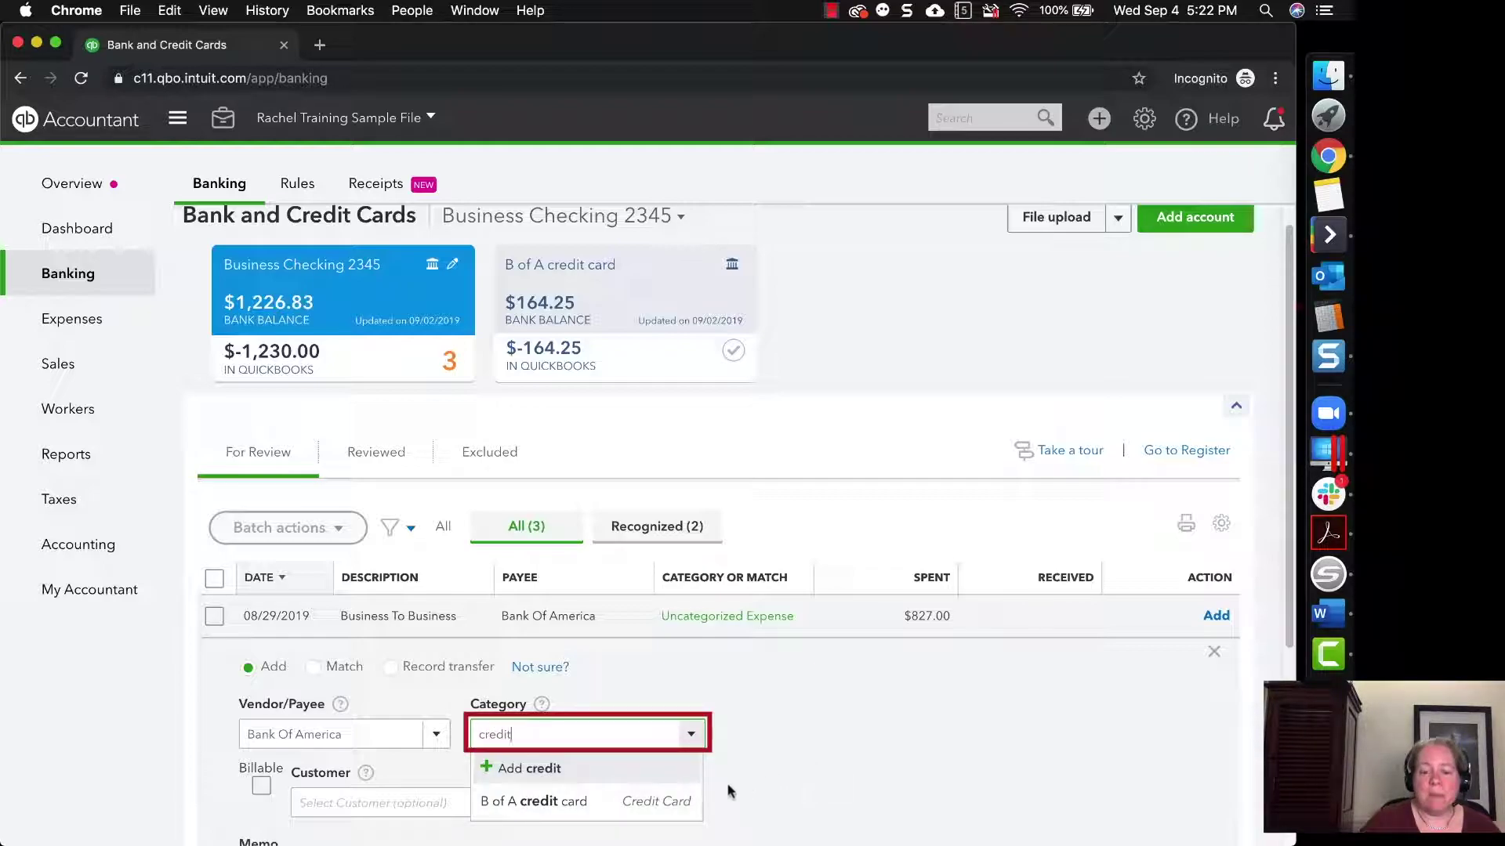
left_click(658, 801)
scroll(743, 736, "down", 3)
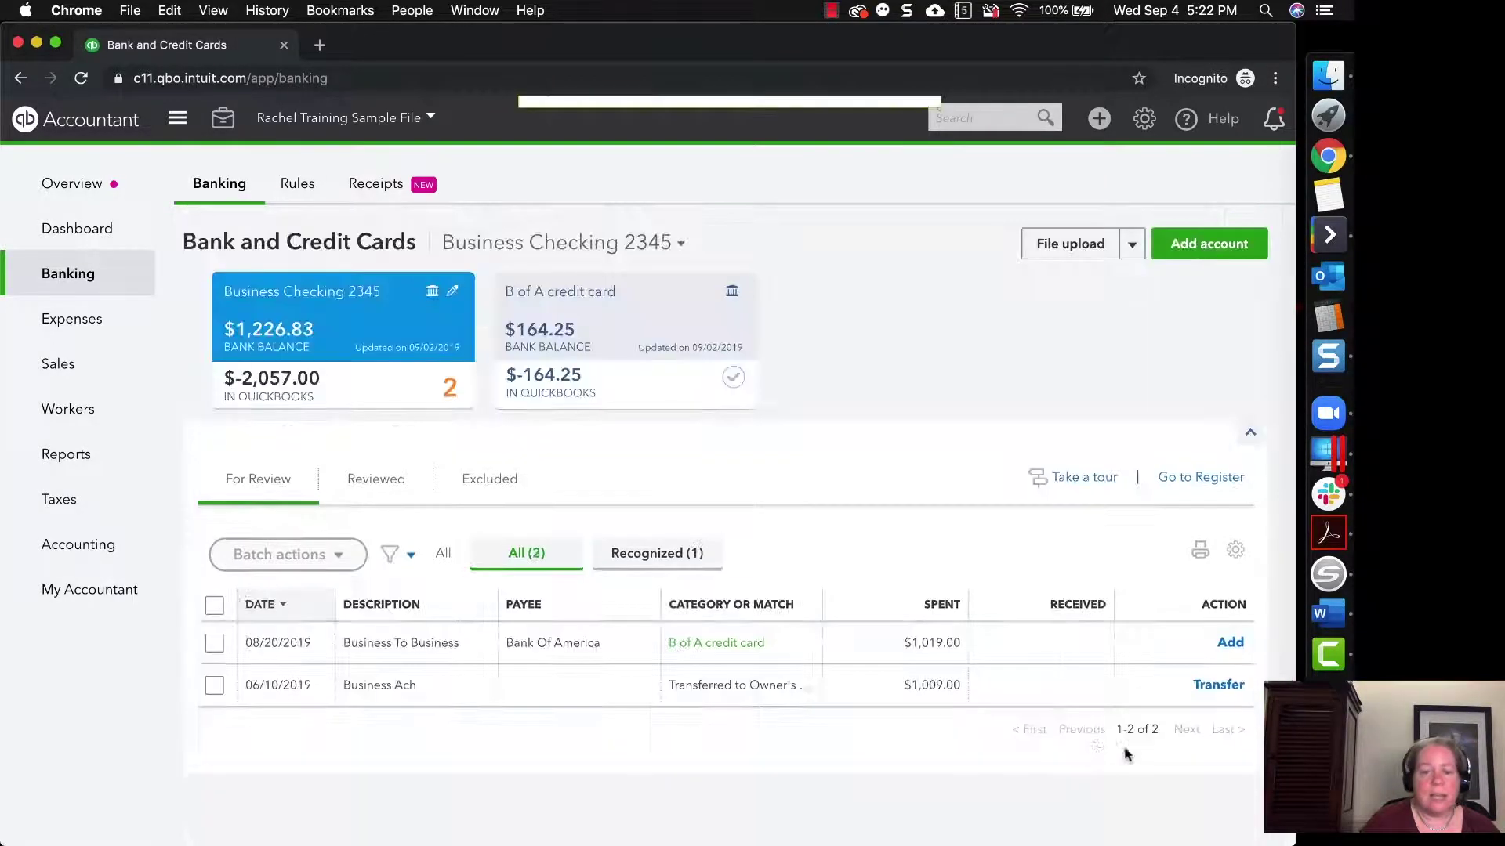
Add the 08/20 payment with B of A credit card as its category
left_click(557, 641)
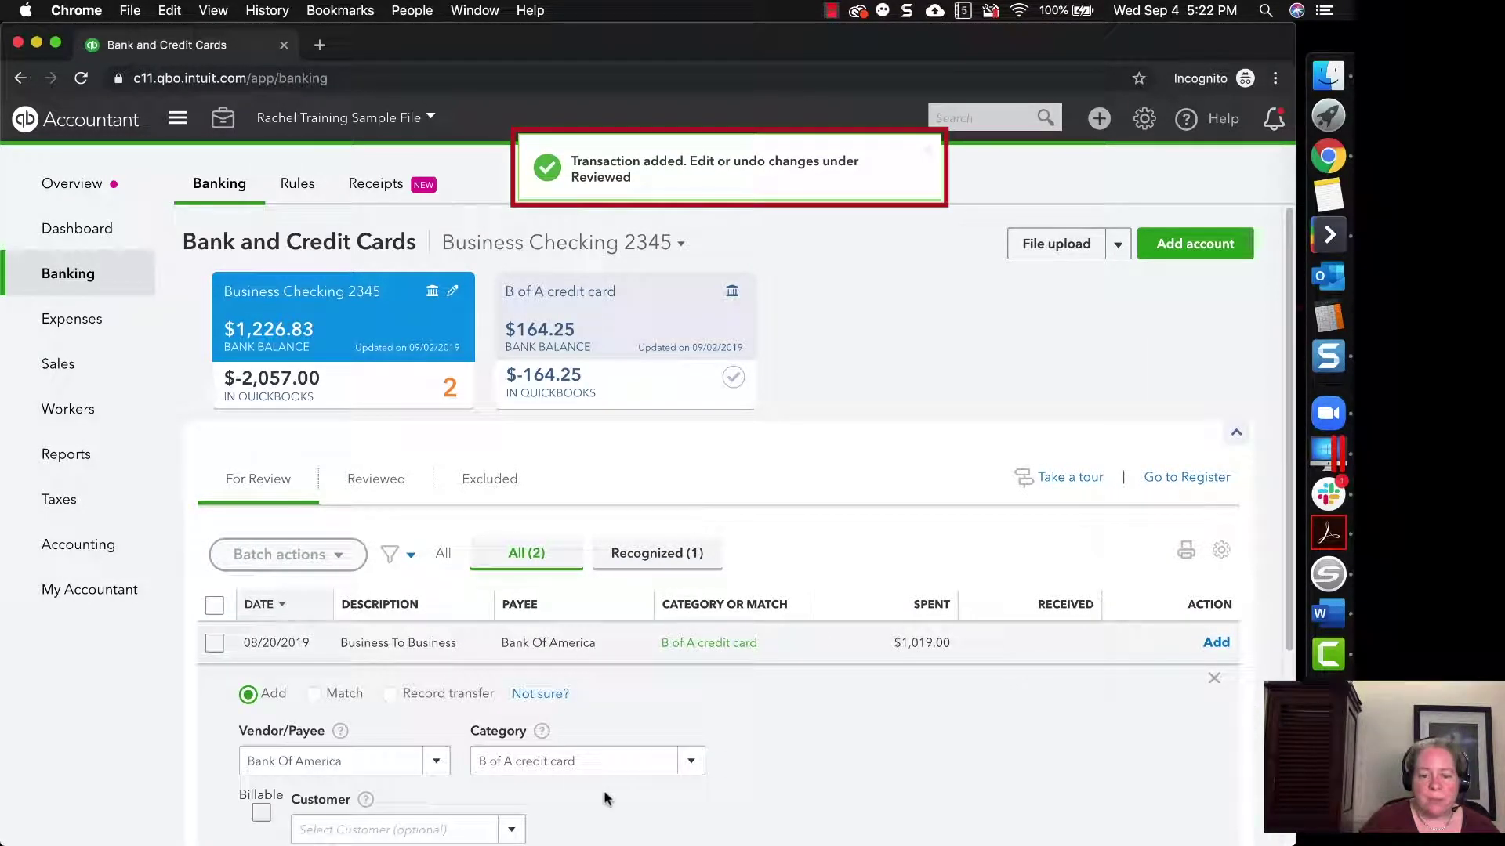
scroll(594, 790, "down", 2)
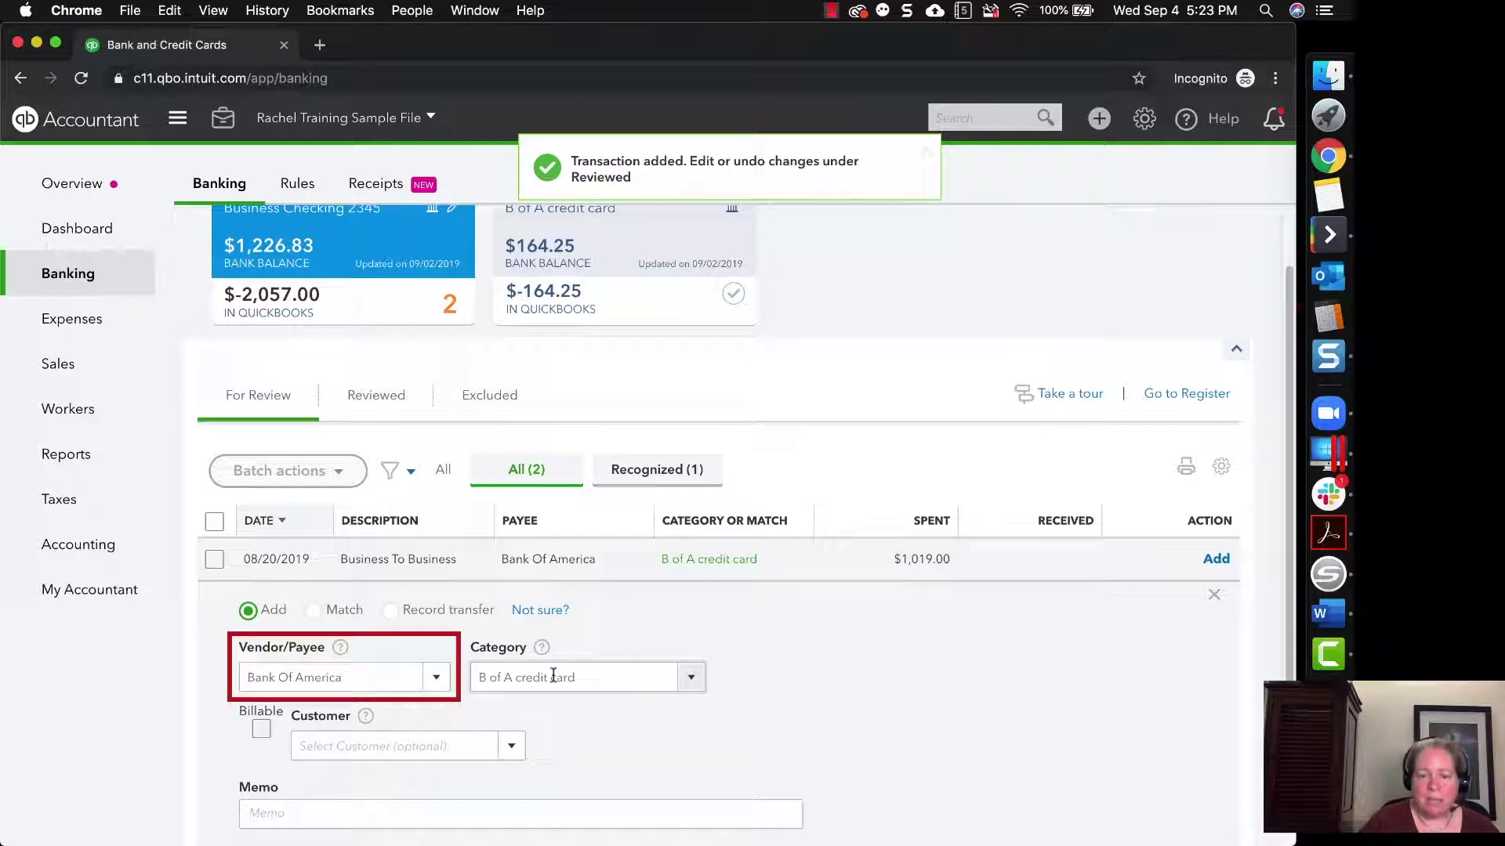
left_click(554, 675)
left_click(690, 677)
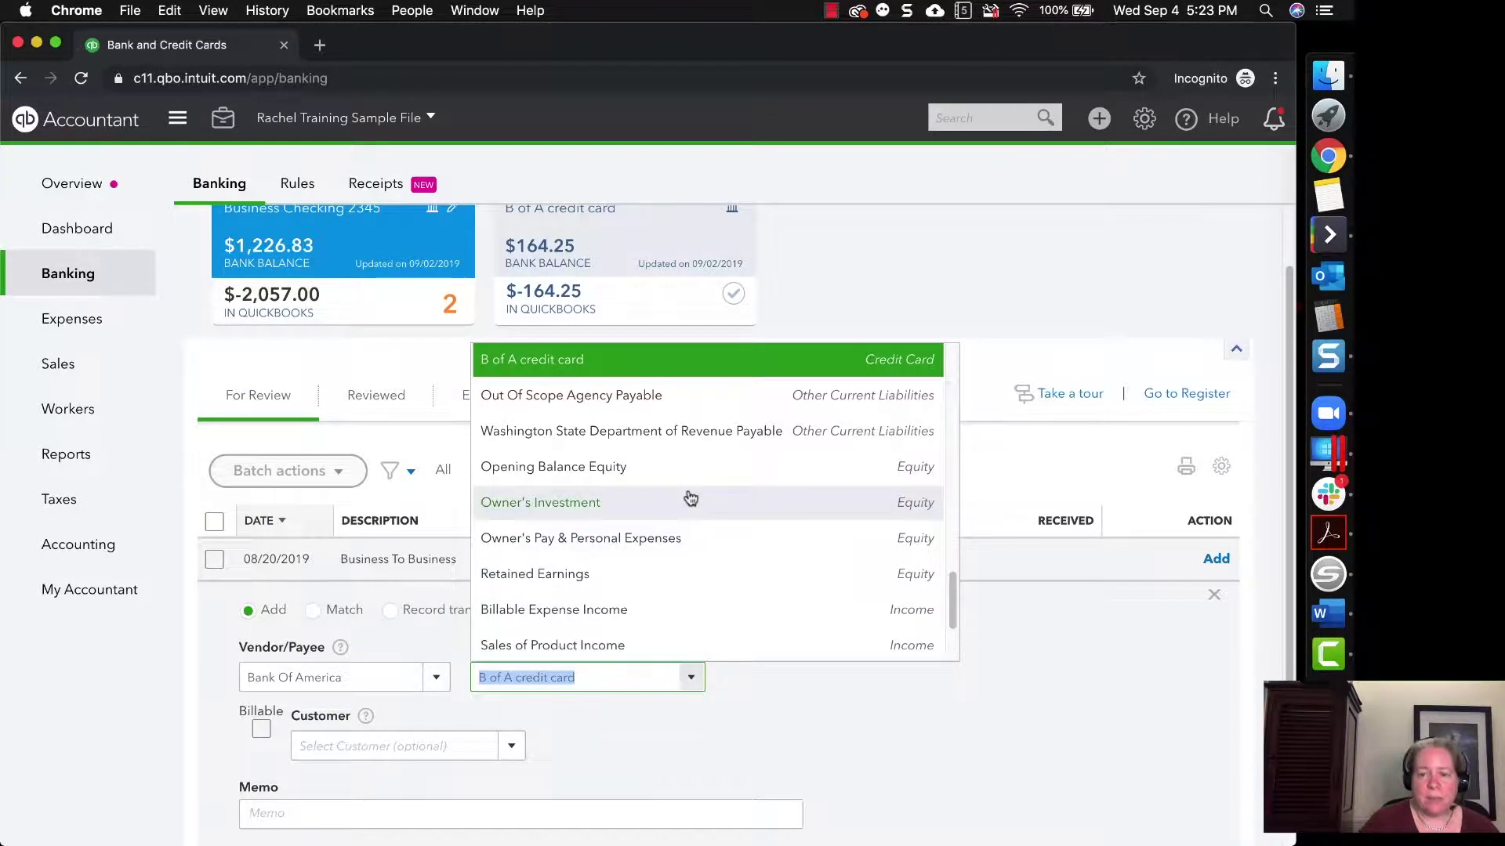
left_click(598, 361)
scroll(846, 694, "down", 1)
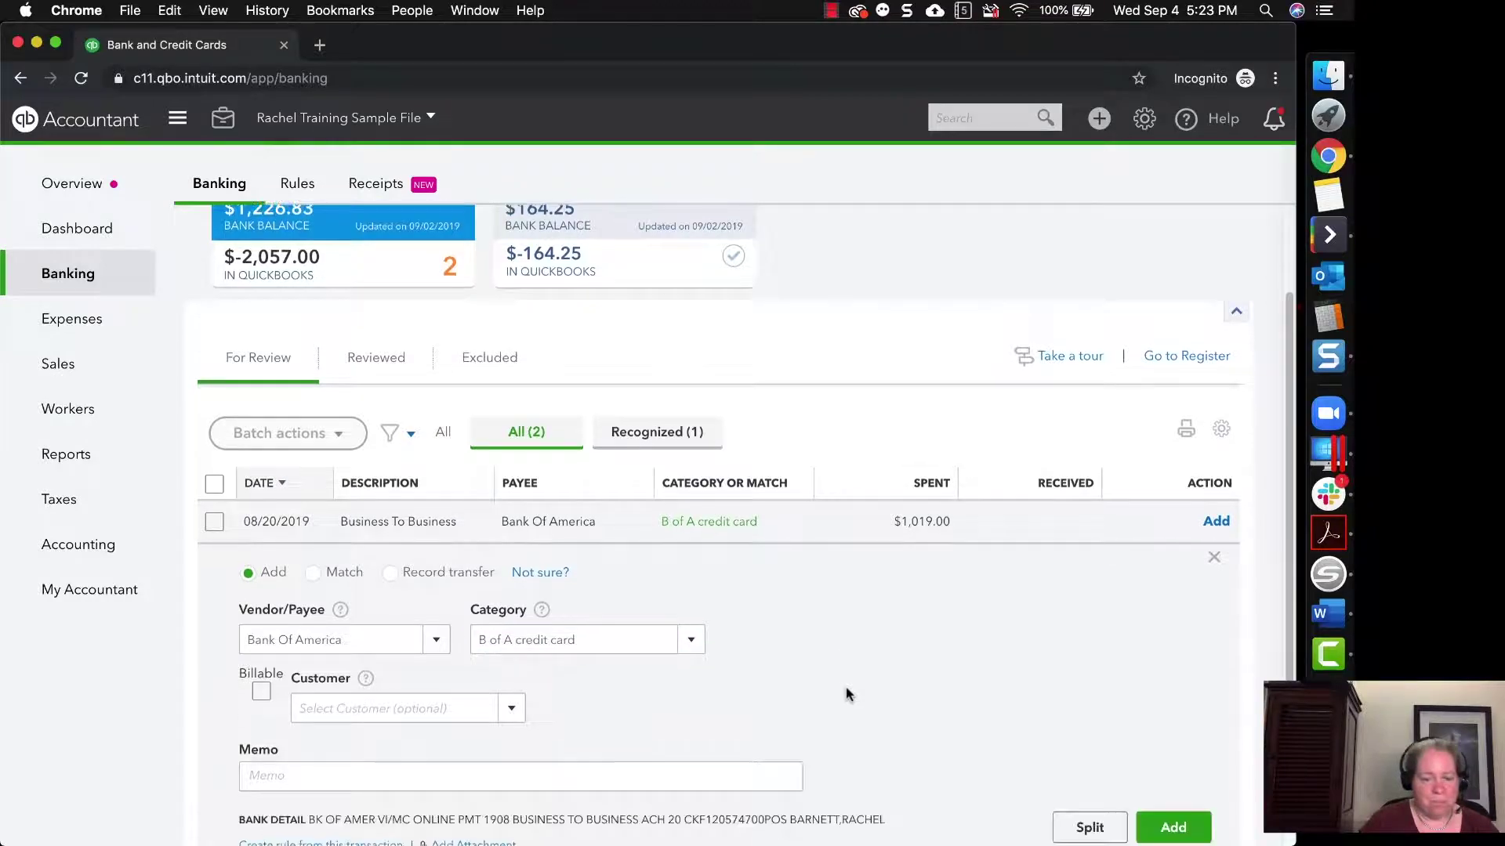
scroll(846, 695, "down", 3)
left_click(1170, 695)
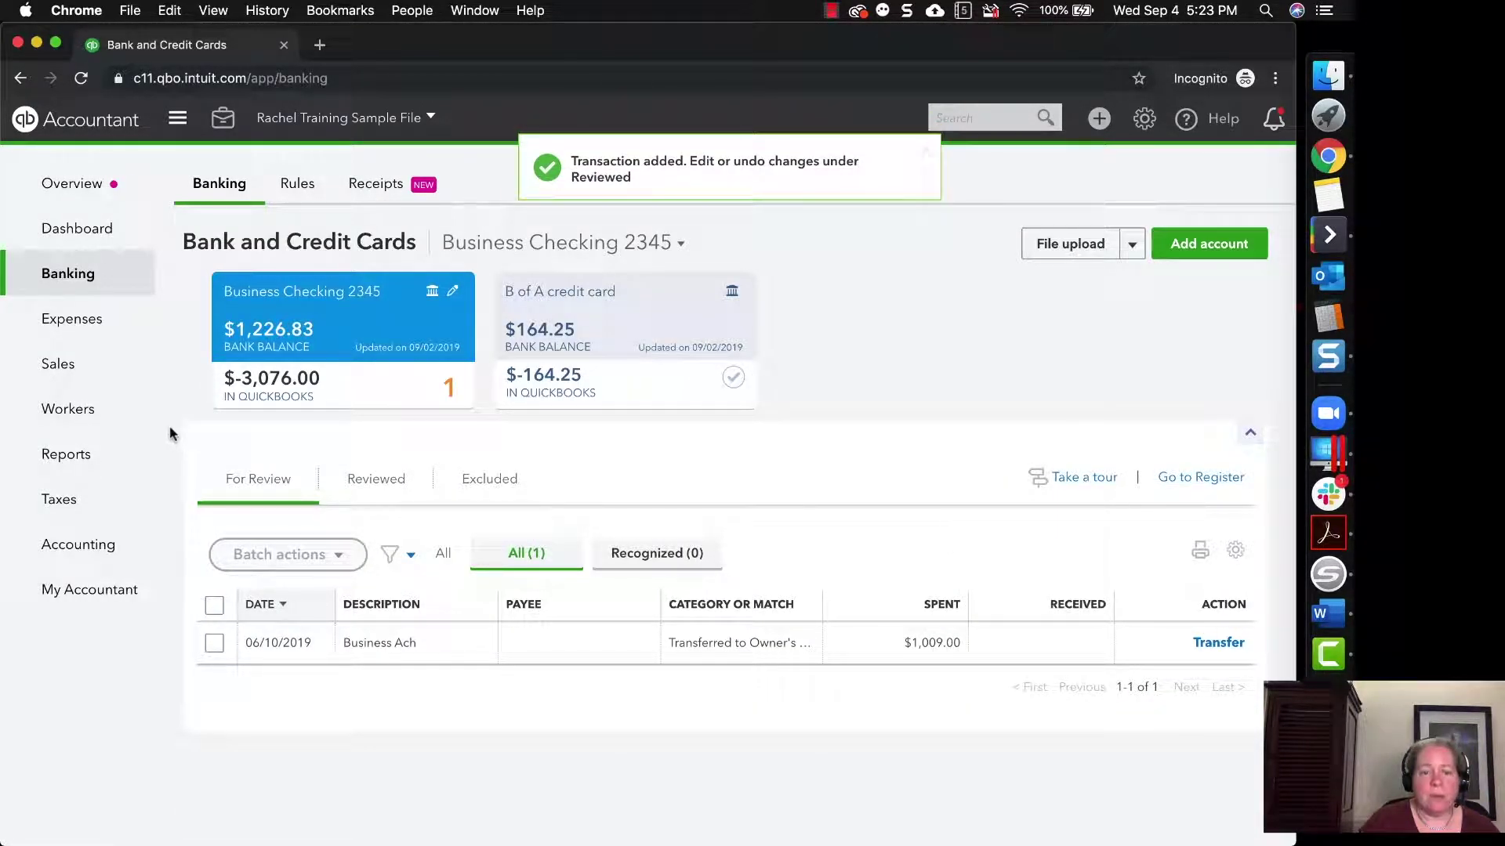
Switch to the B of A credit card feed and open its five-entry register
left_click(597, 359)
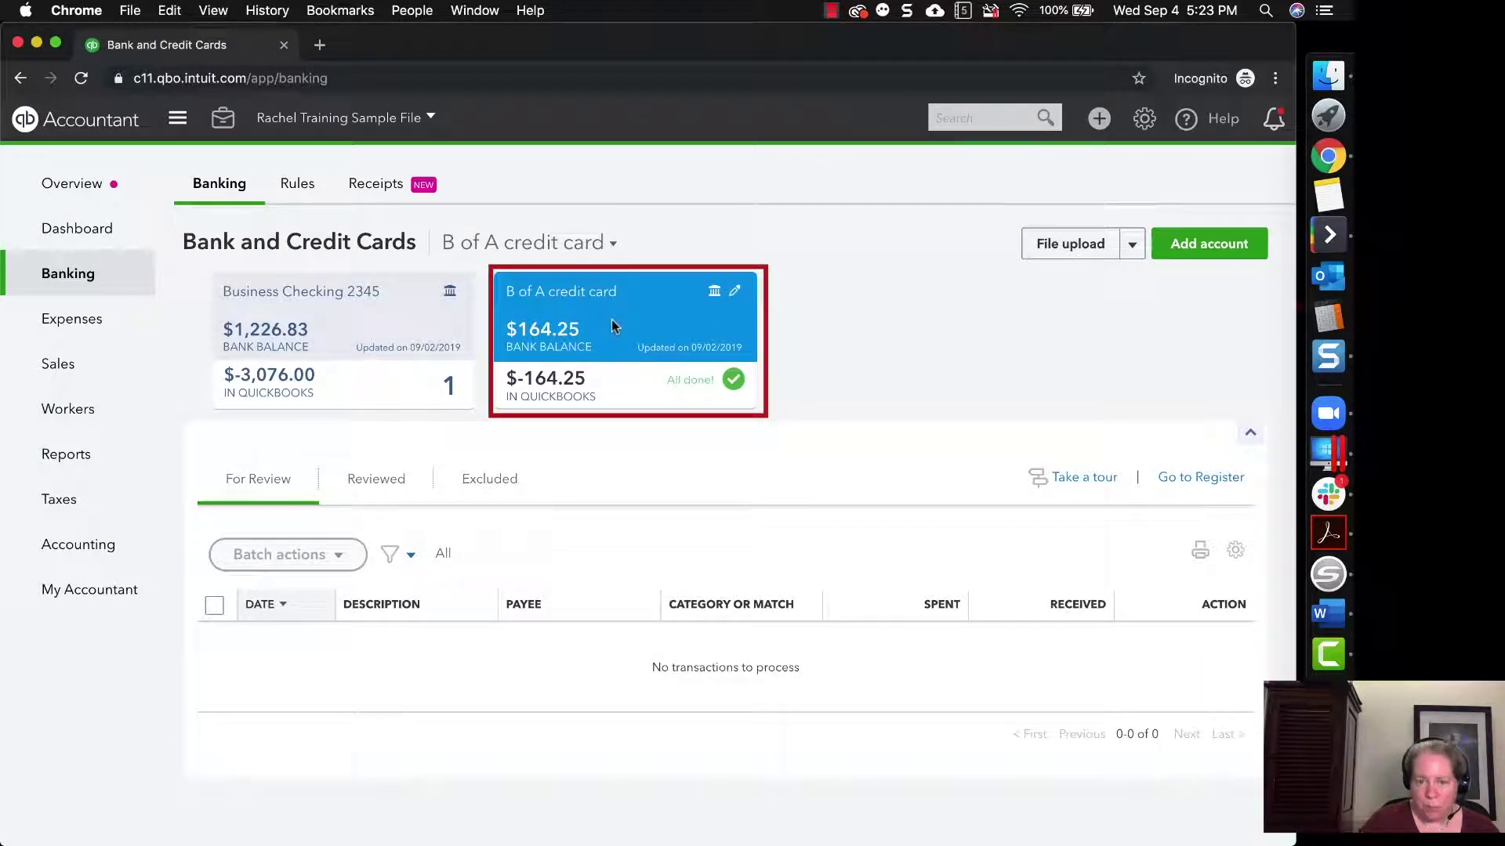
left_click(1186, 480)
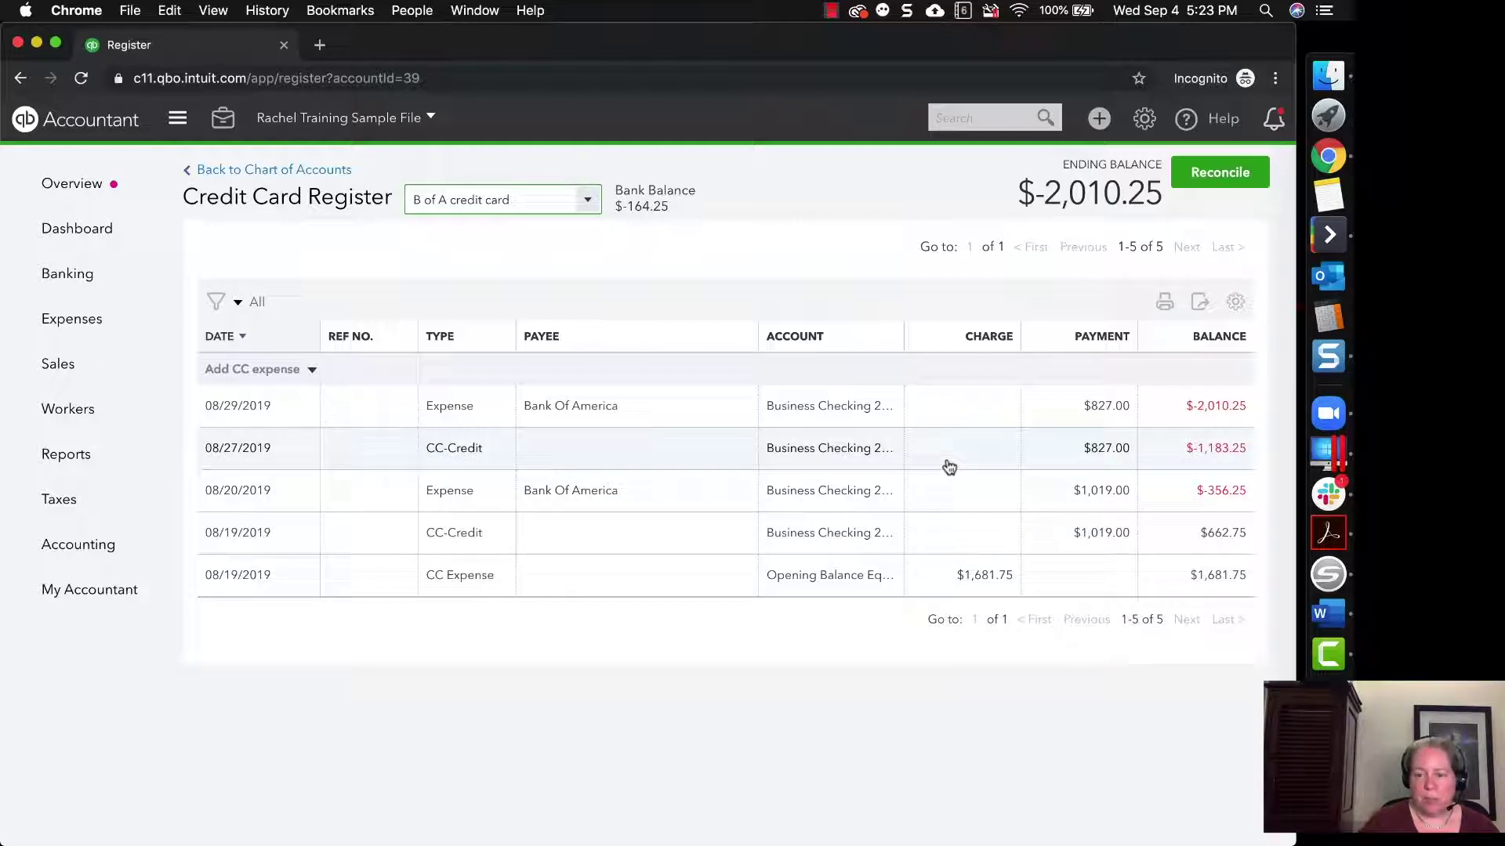
View the Business Checking 2345 register, then return to the Banking page
left_click(587, 203)
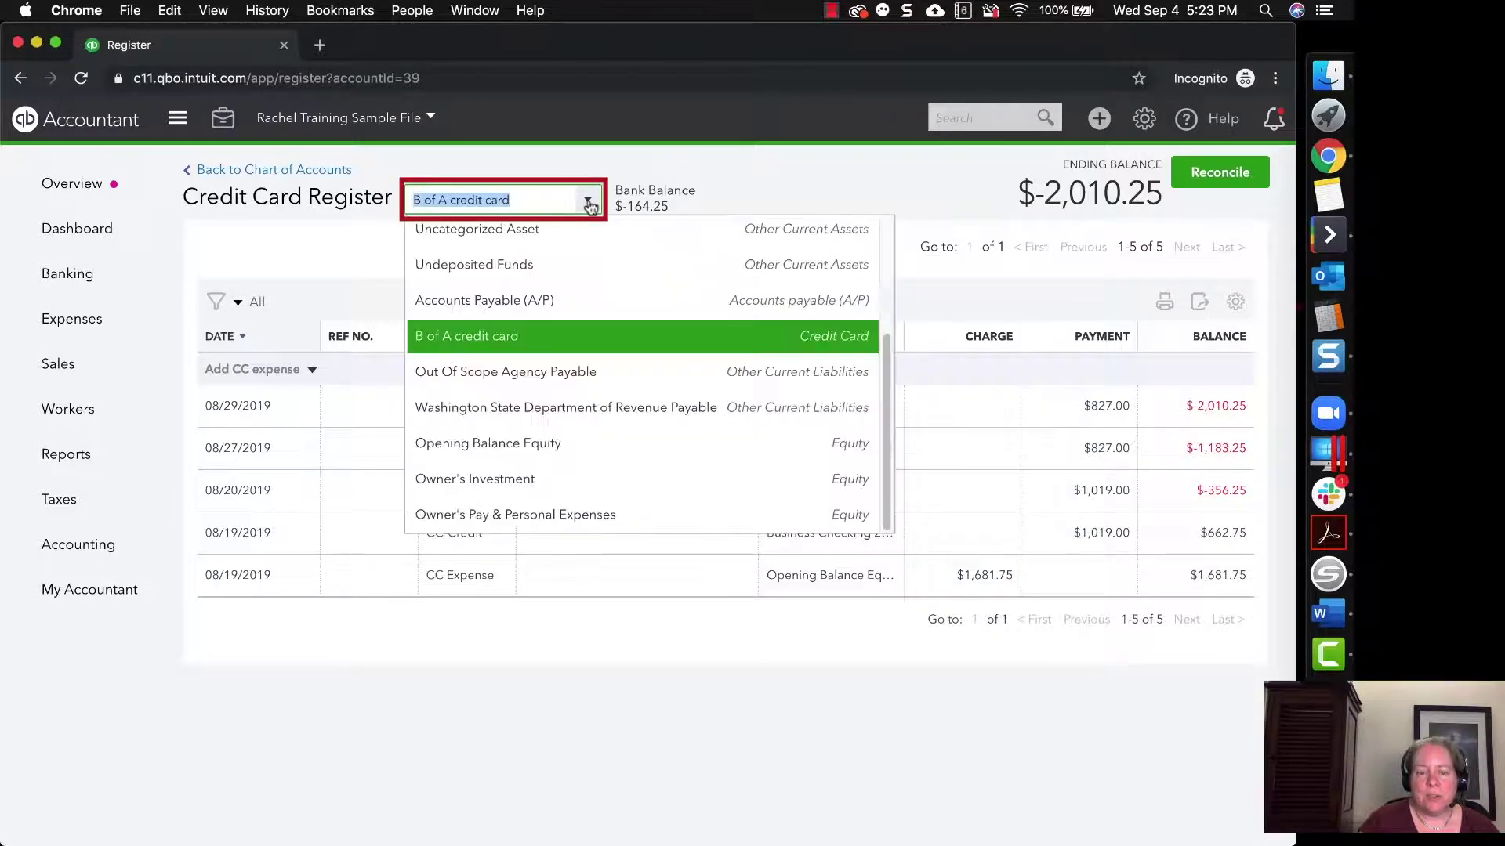
scroll(534, 283, "up", 3)
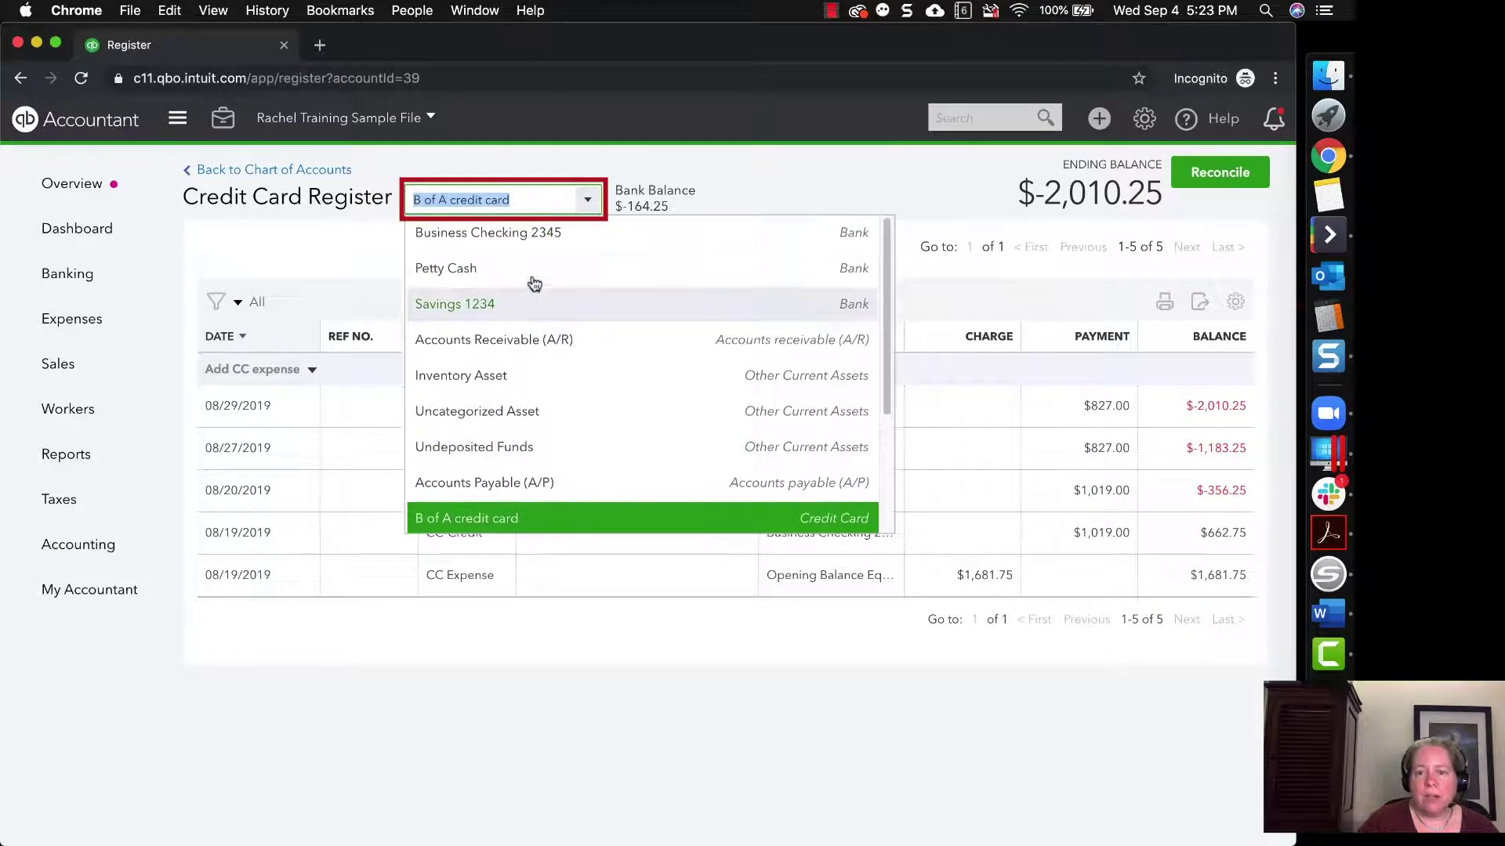
left_click(550, 235)
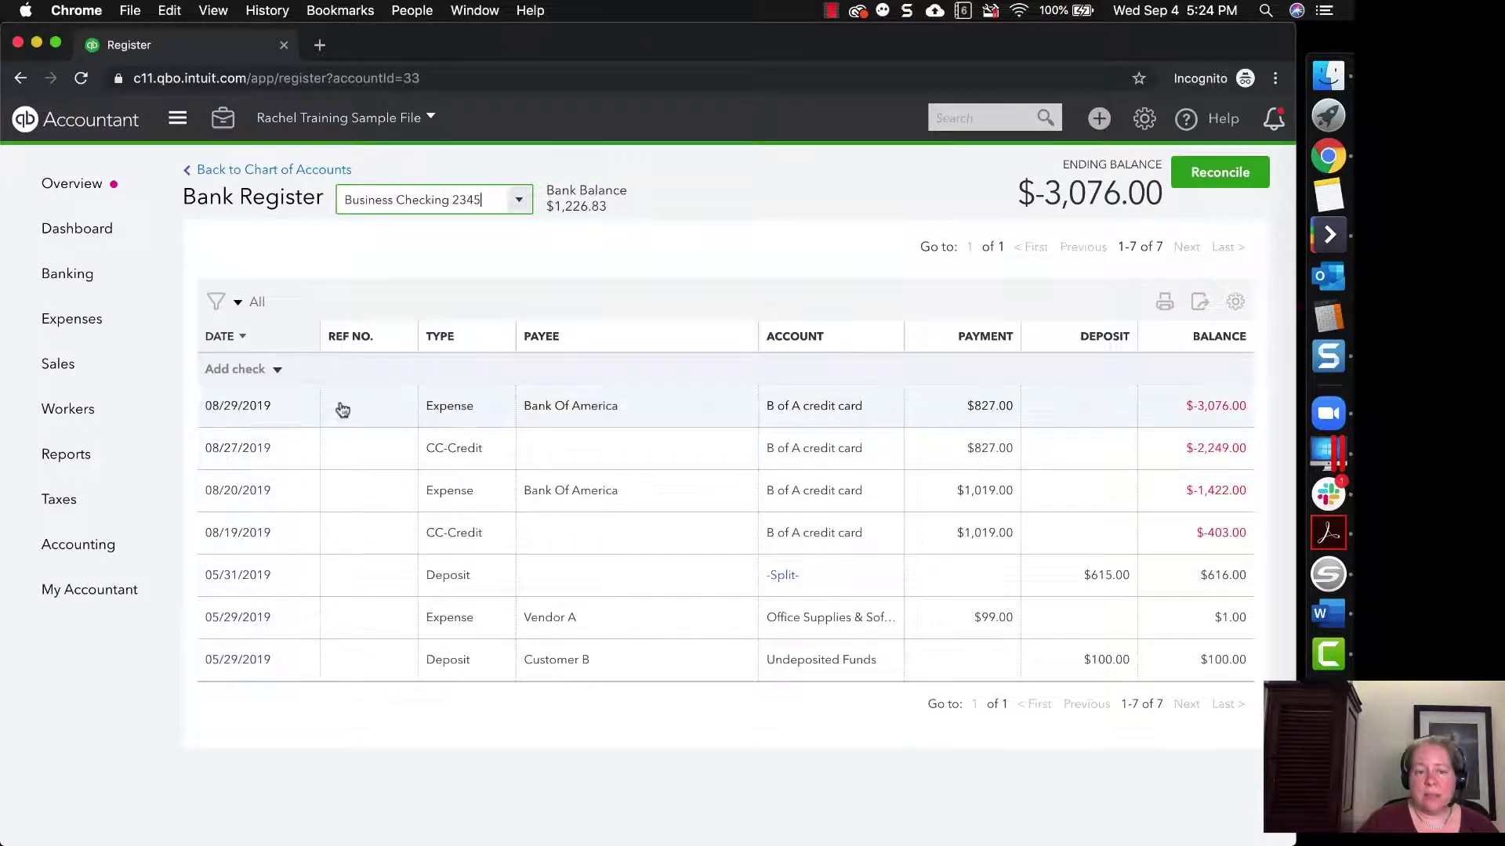
left_click(59, 284)
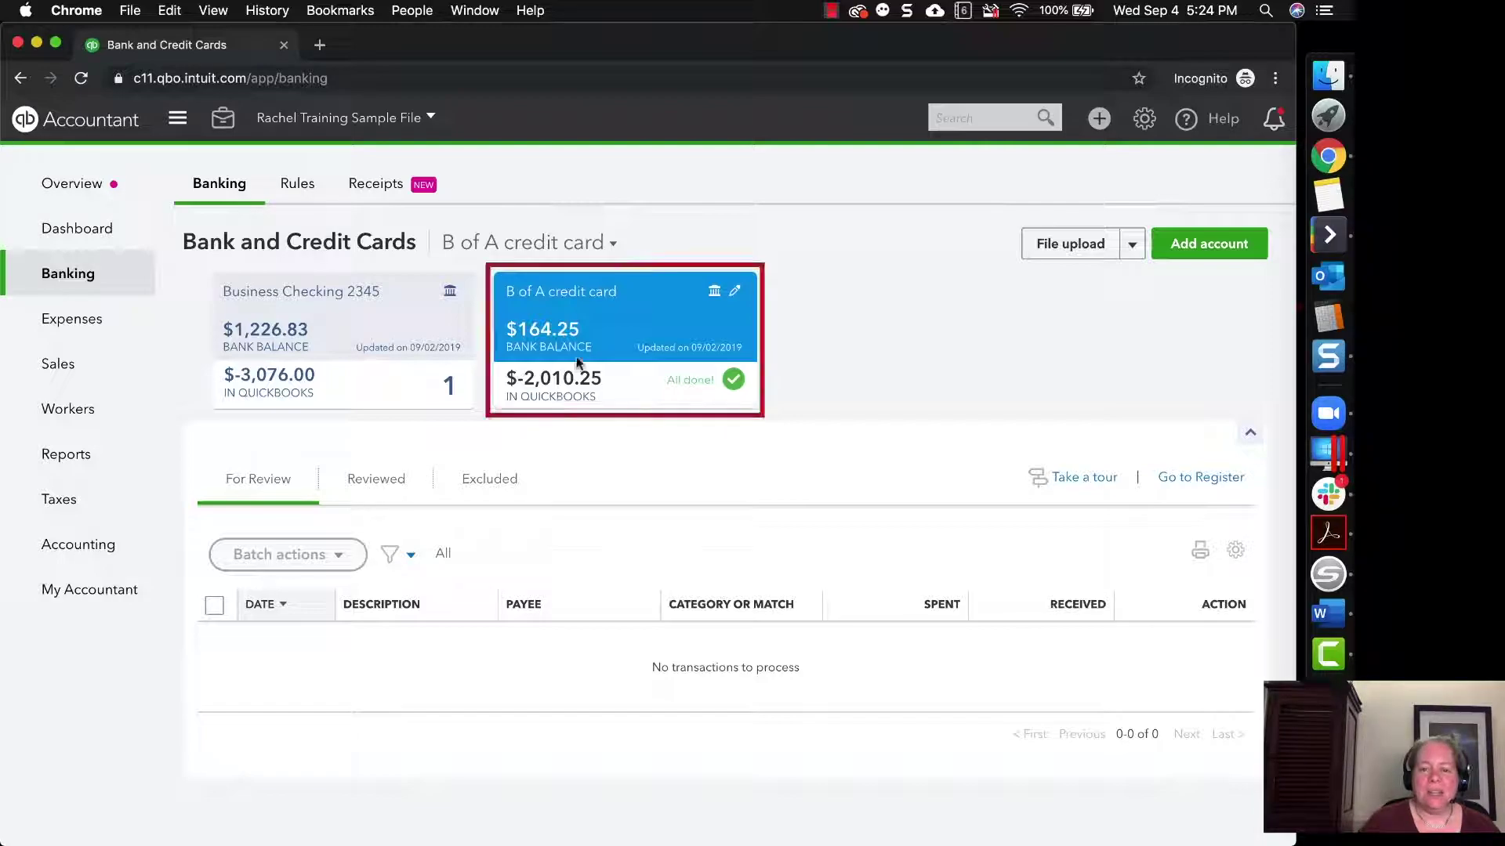
In the Reviewed tab, undo the 08/27 $827.00 and 08/19 $1,019.00 Ba Electronic payments
left_click(379, 486)
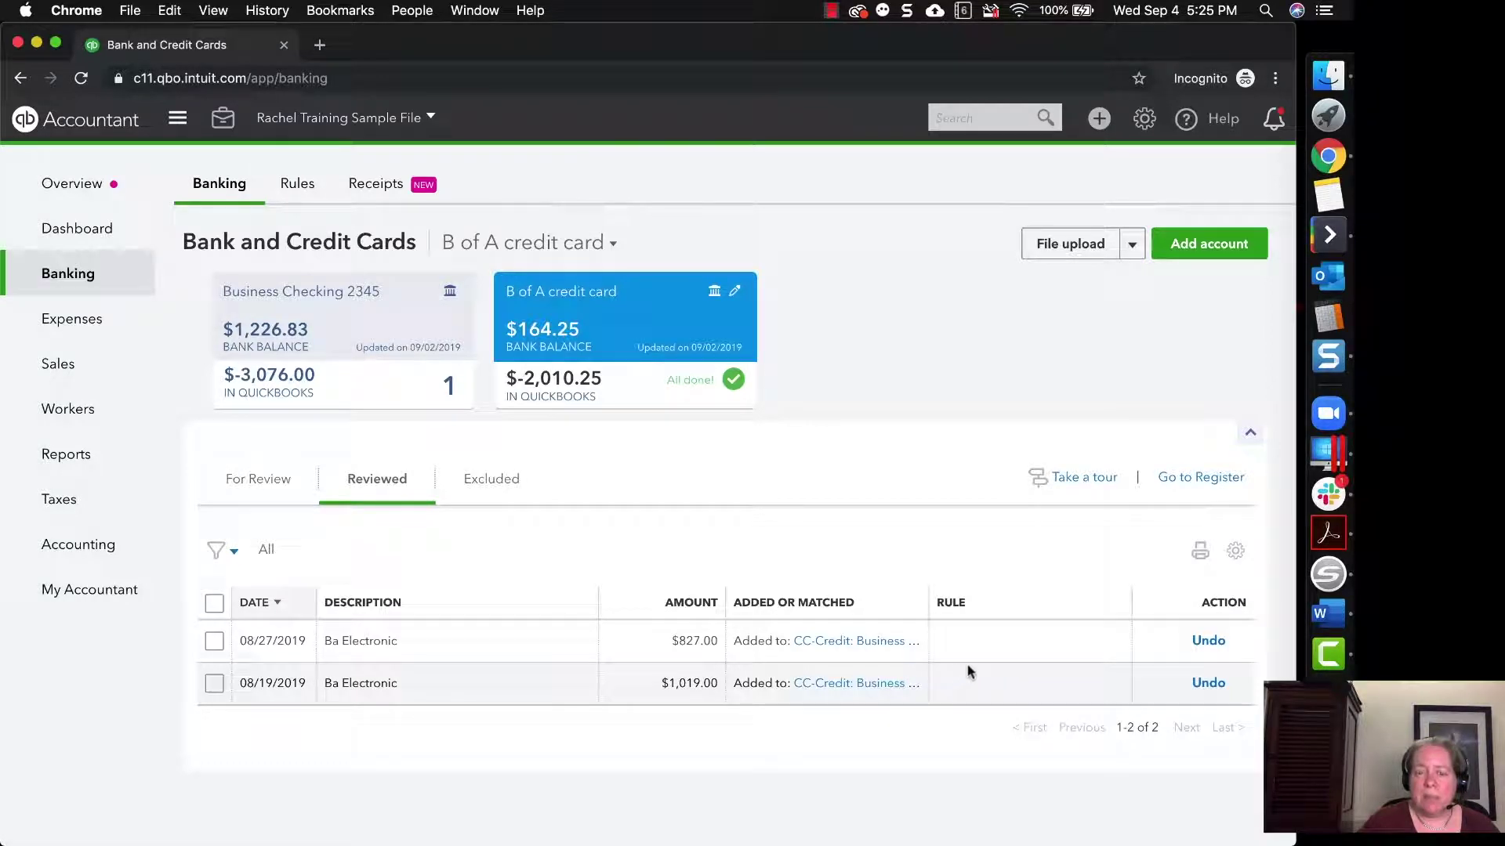
left_click(1207, 641)
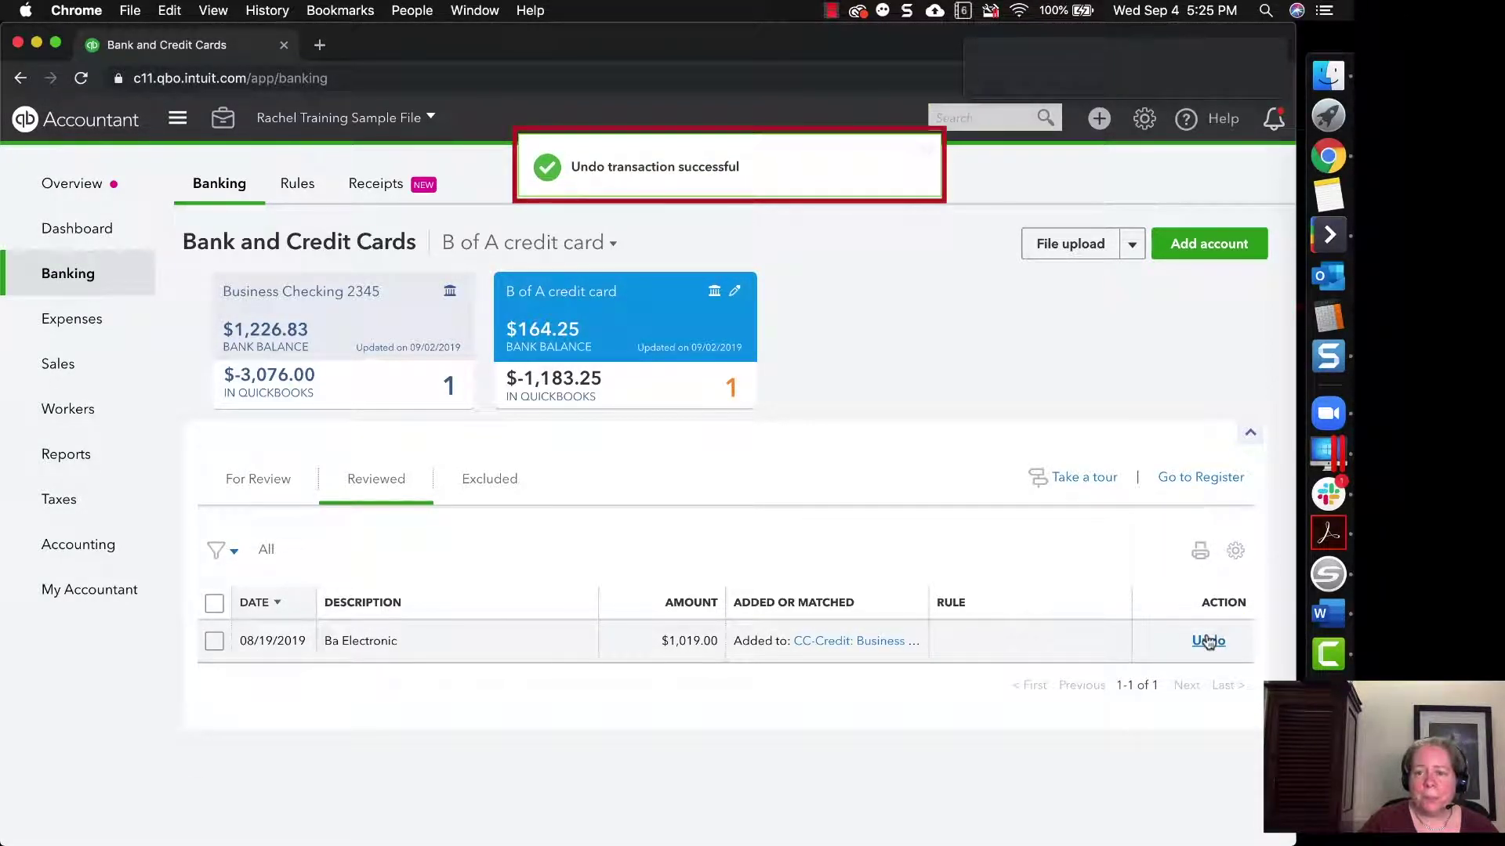
left_click(1206, 641)
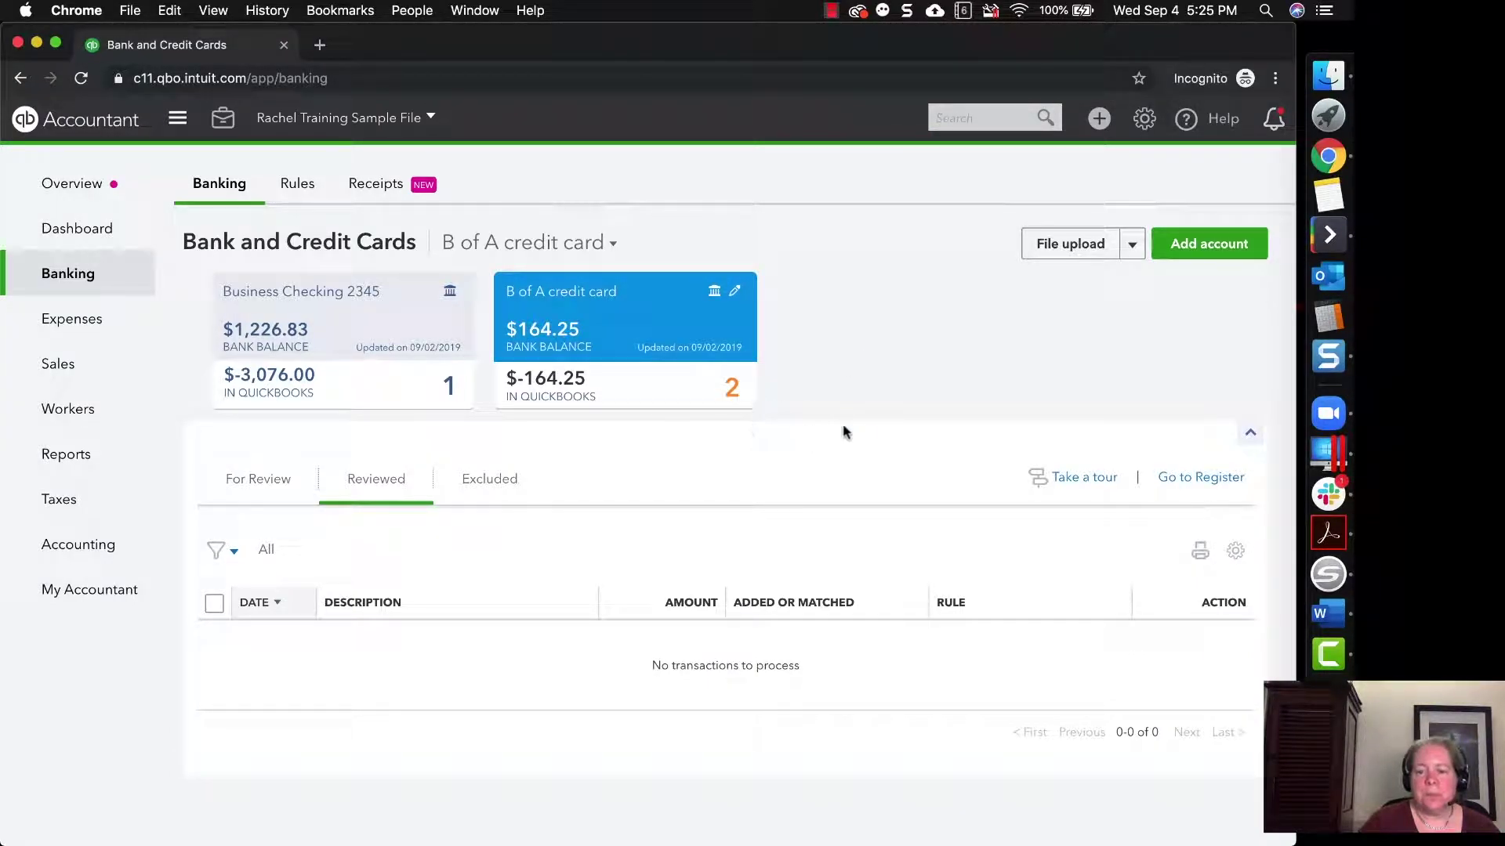
Check the B of A credit card register, then the Business Checking 2345 register
left_click(295, 479)
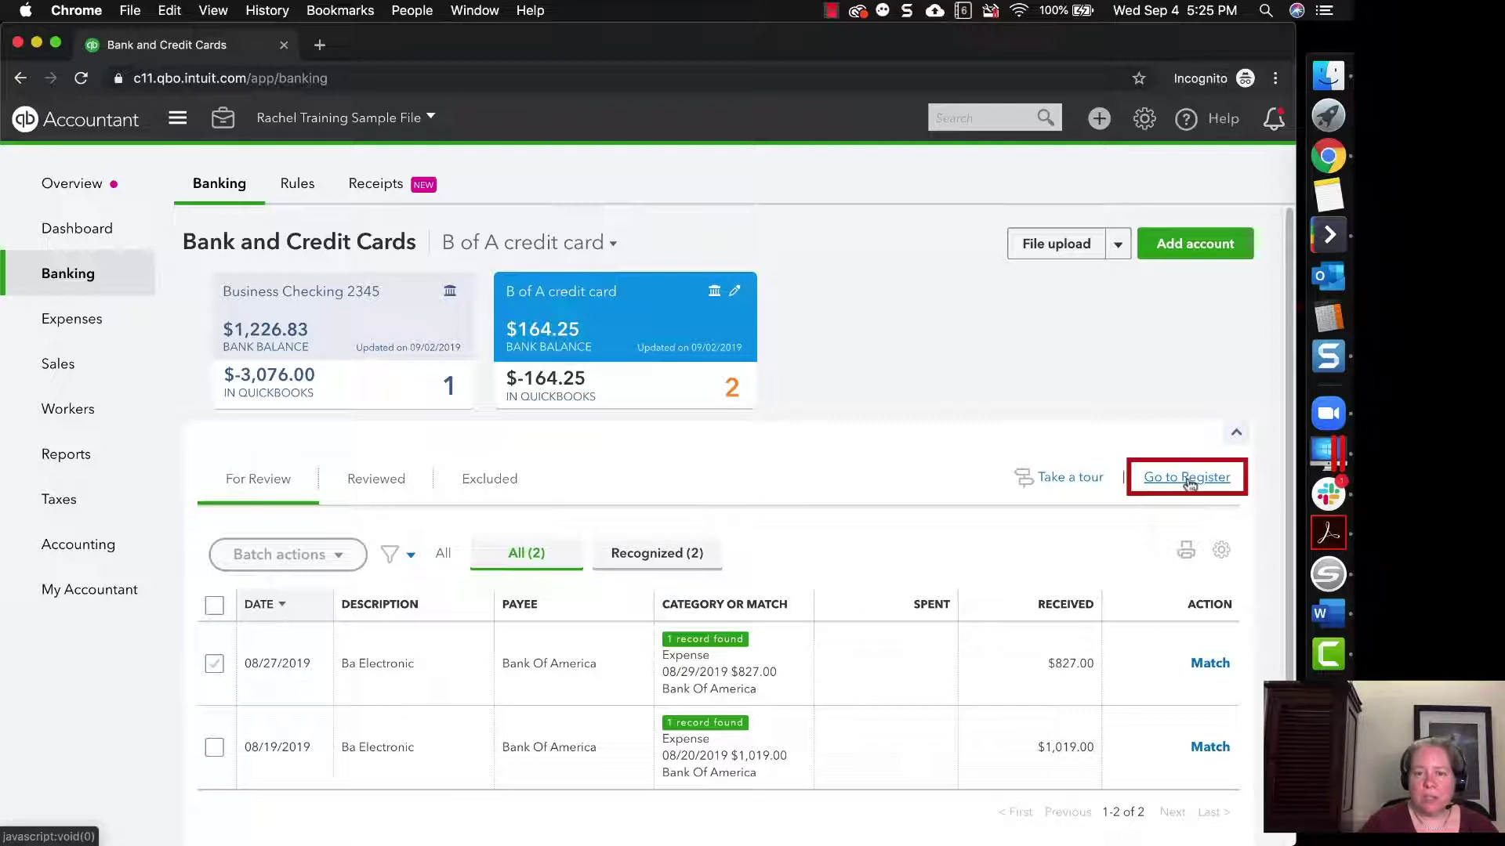
left_click(1189, 484)
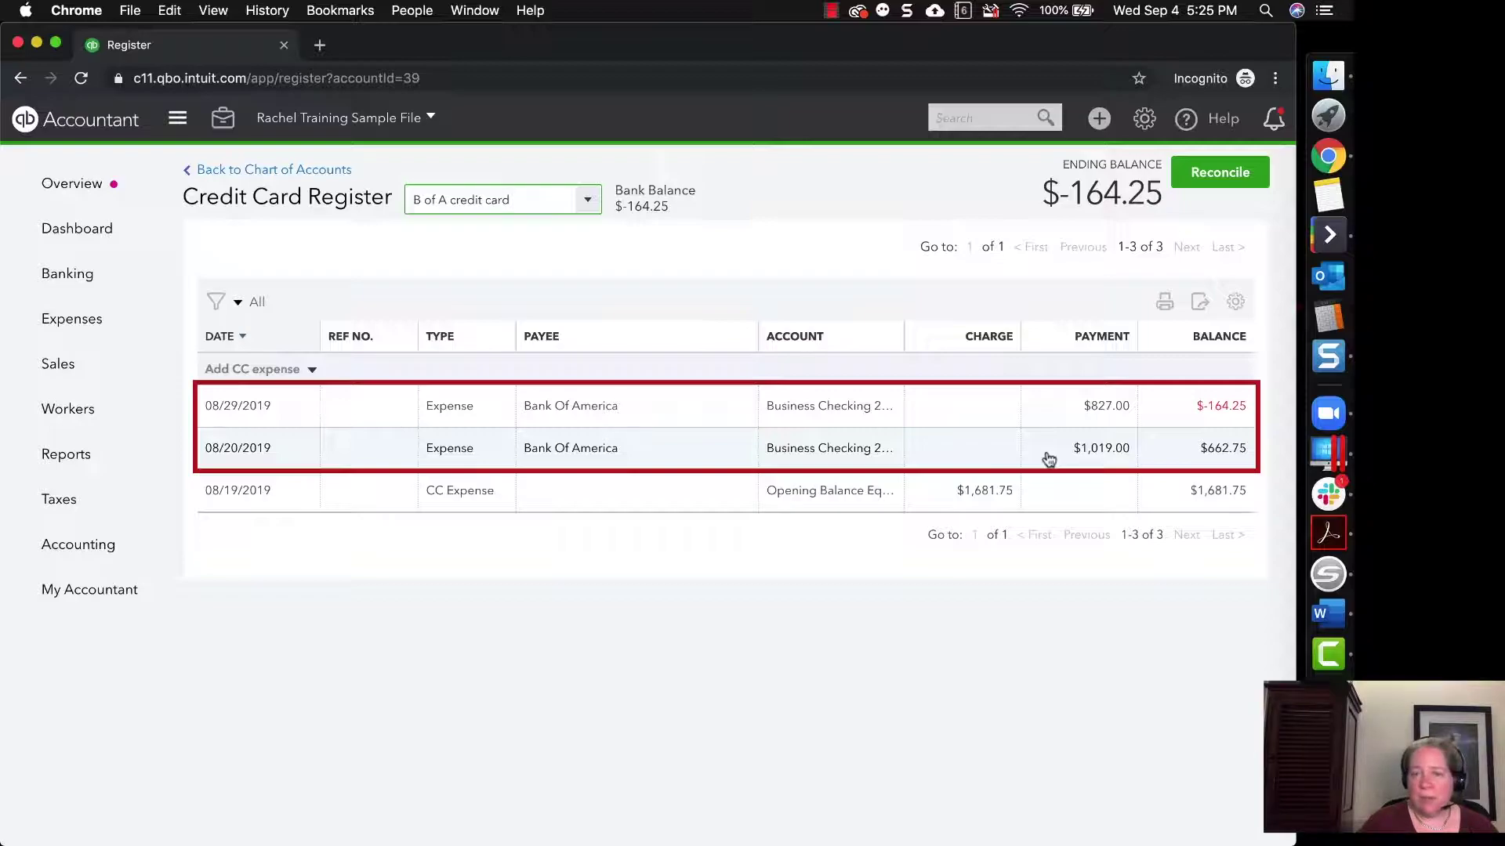
left_click(589, 202)
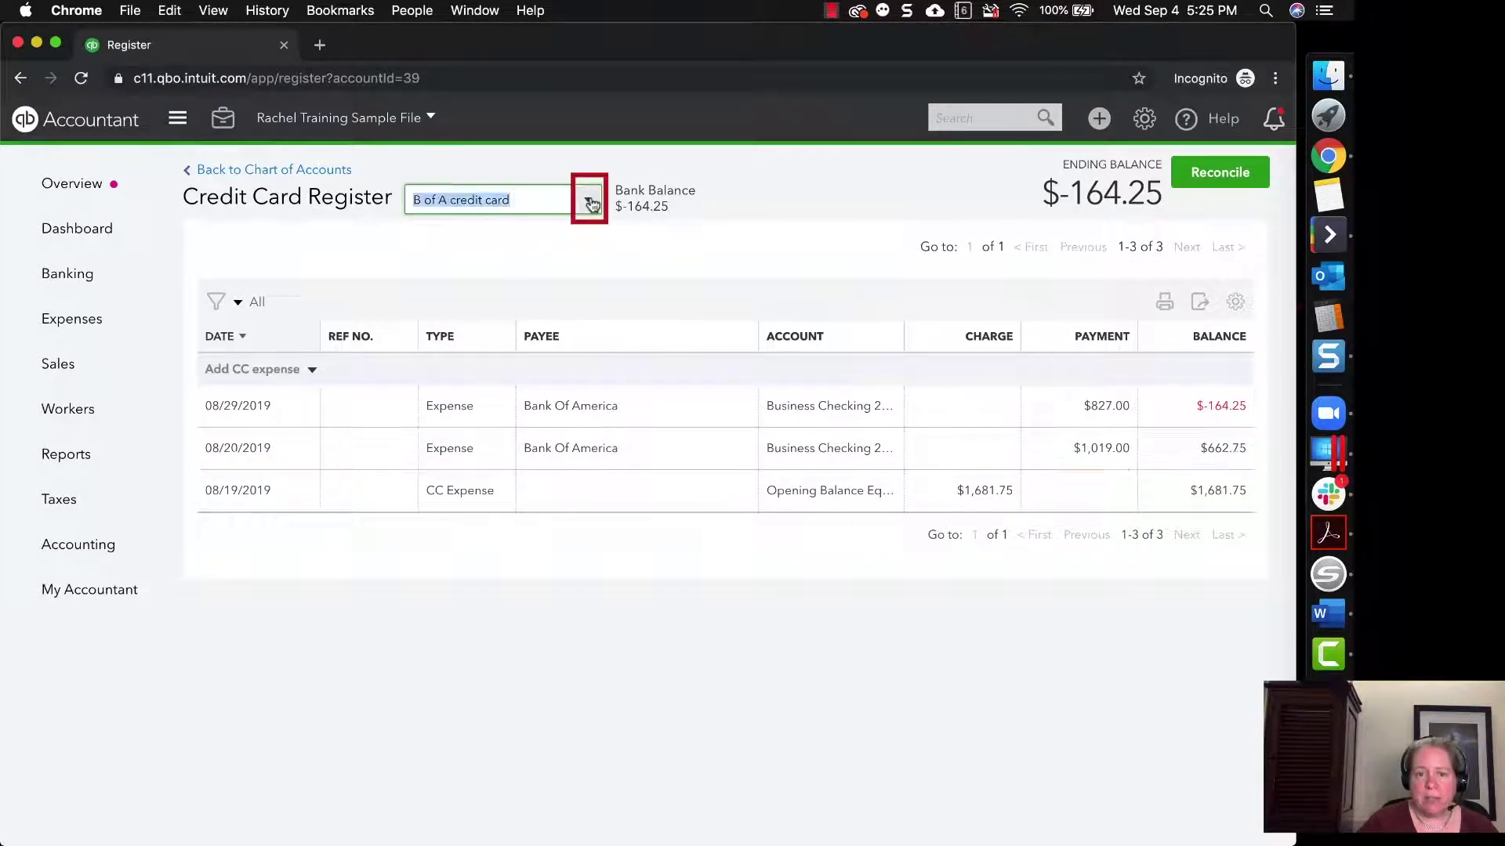
scroll(510, 270, "up", 3)
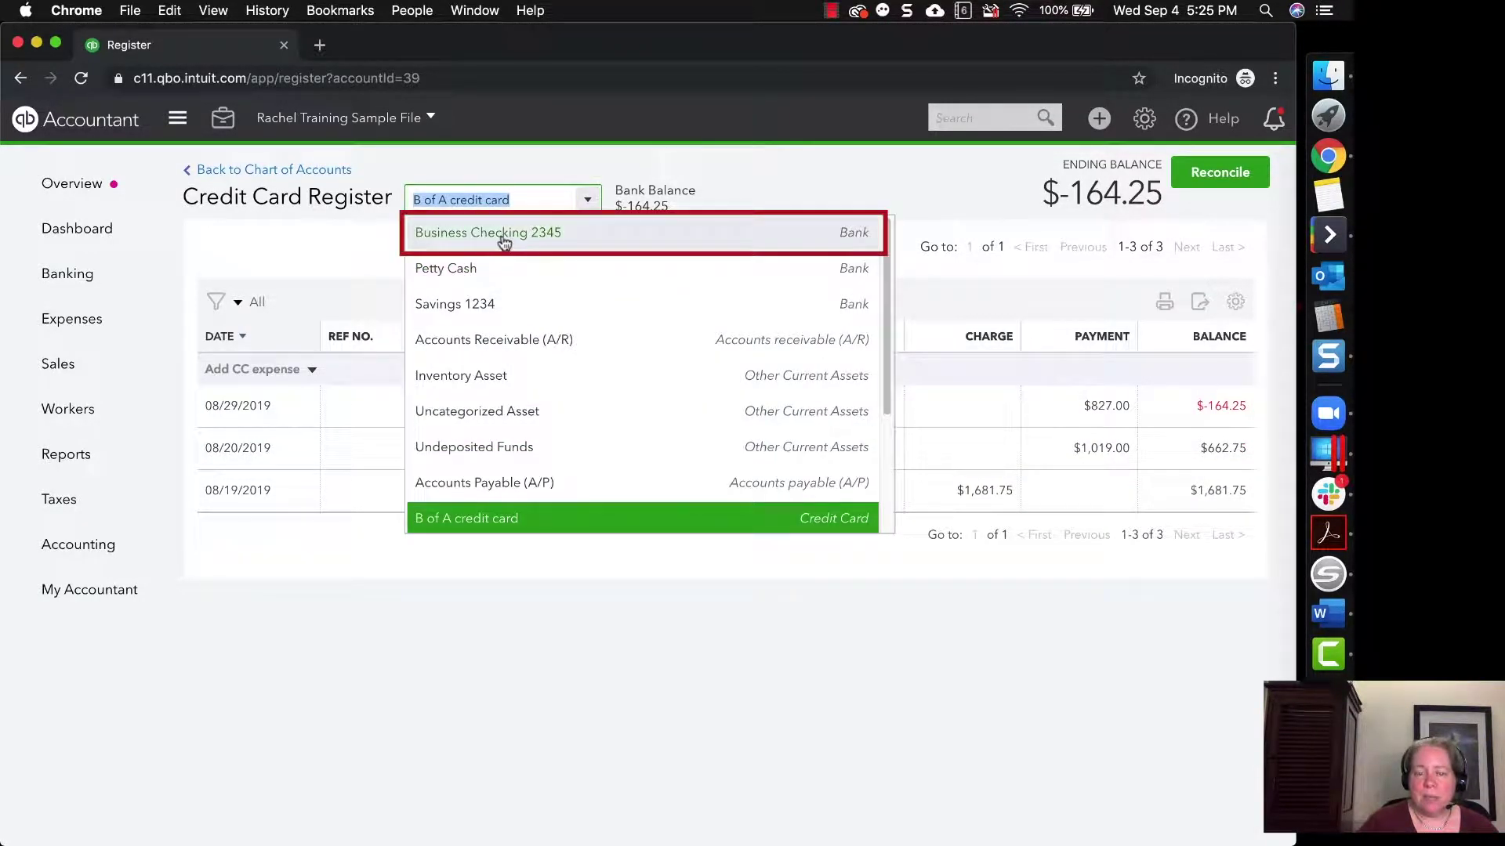
left_click(504, 242)
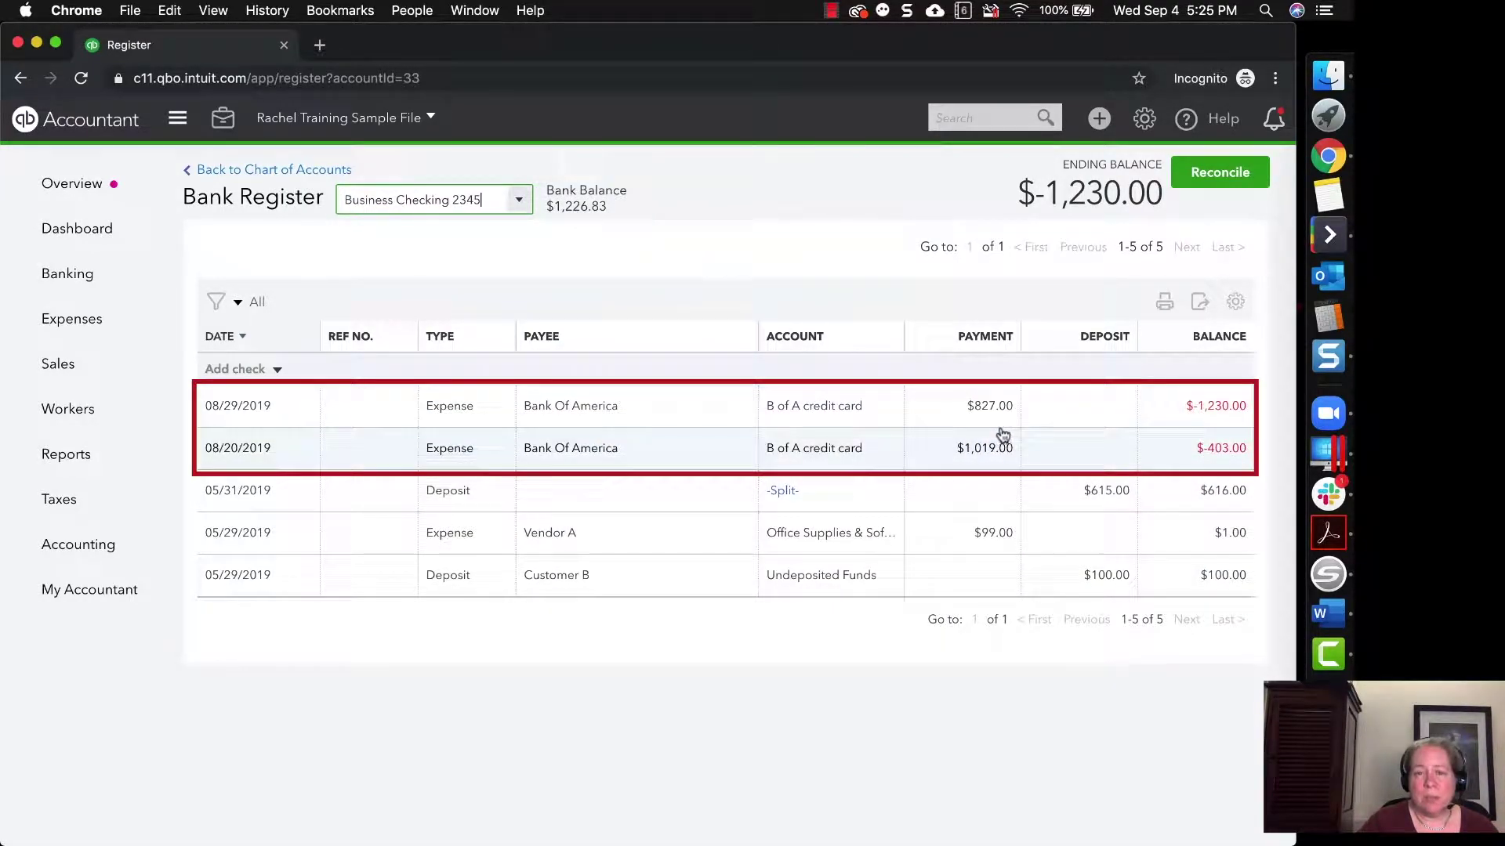
Expand the 08/27 $827.00 payment, compare it with the suggested 08/29/2019 expense, and match them
left_click(86, 288)
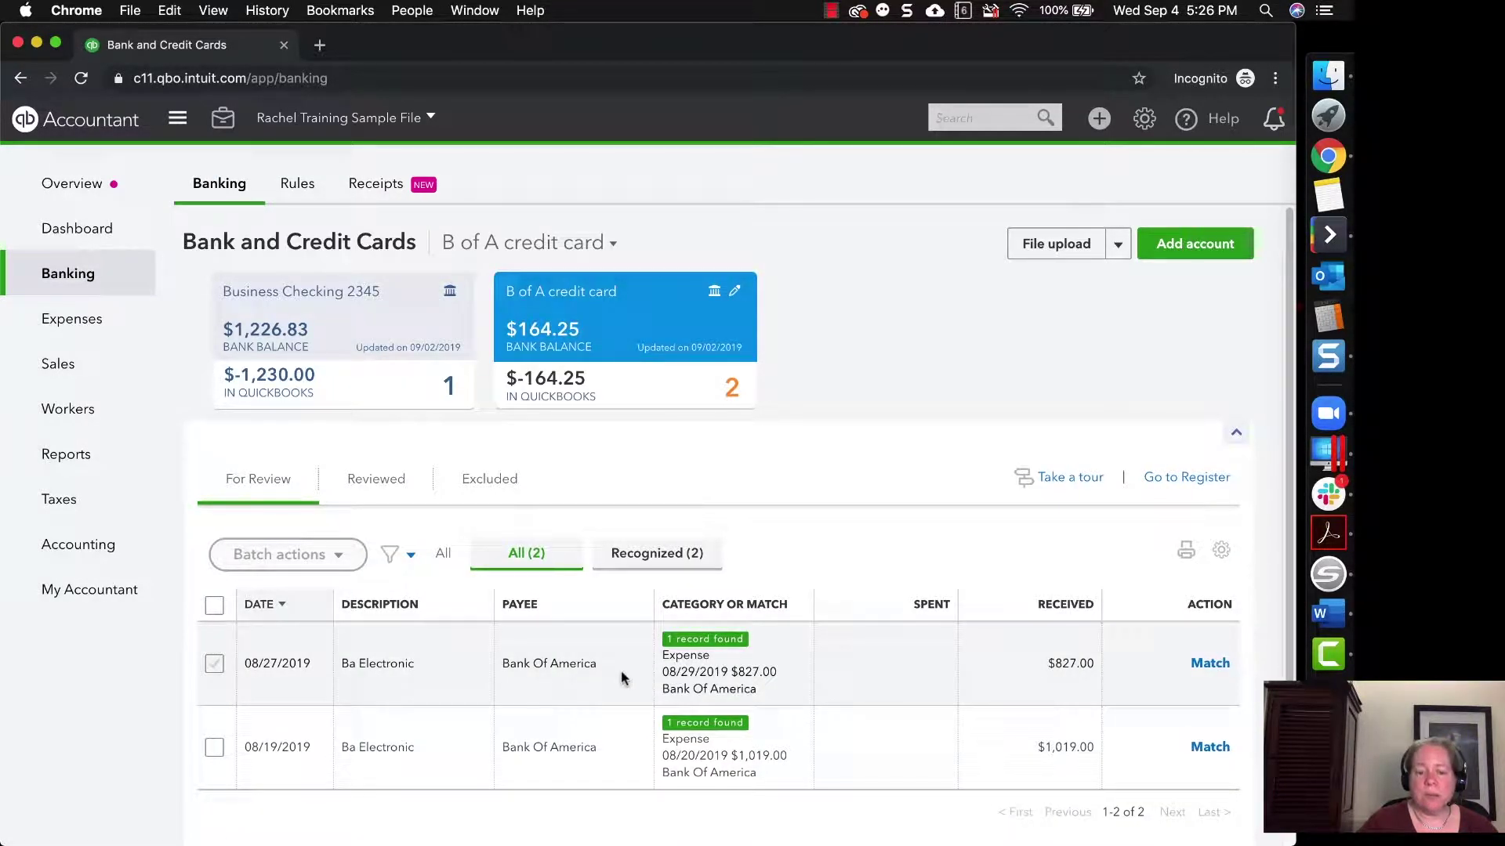
left_click(576, 671)
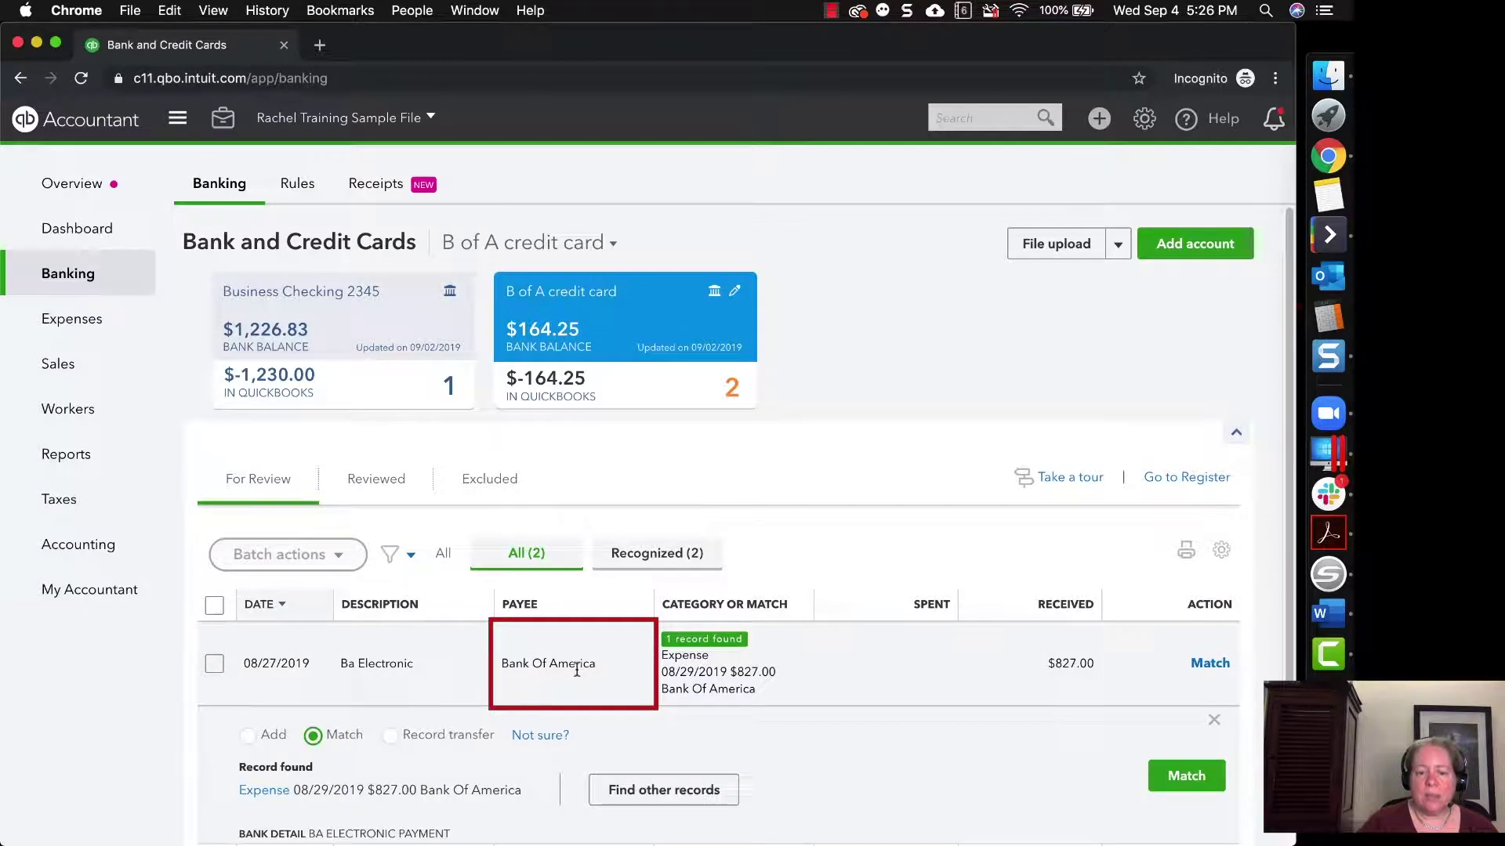
scroll(577, 674, "down", 1)
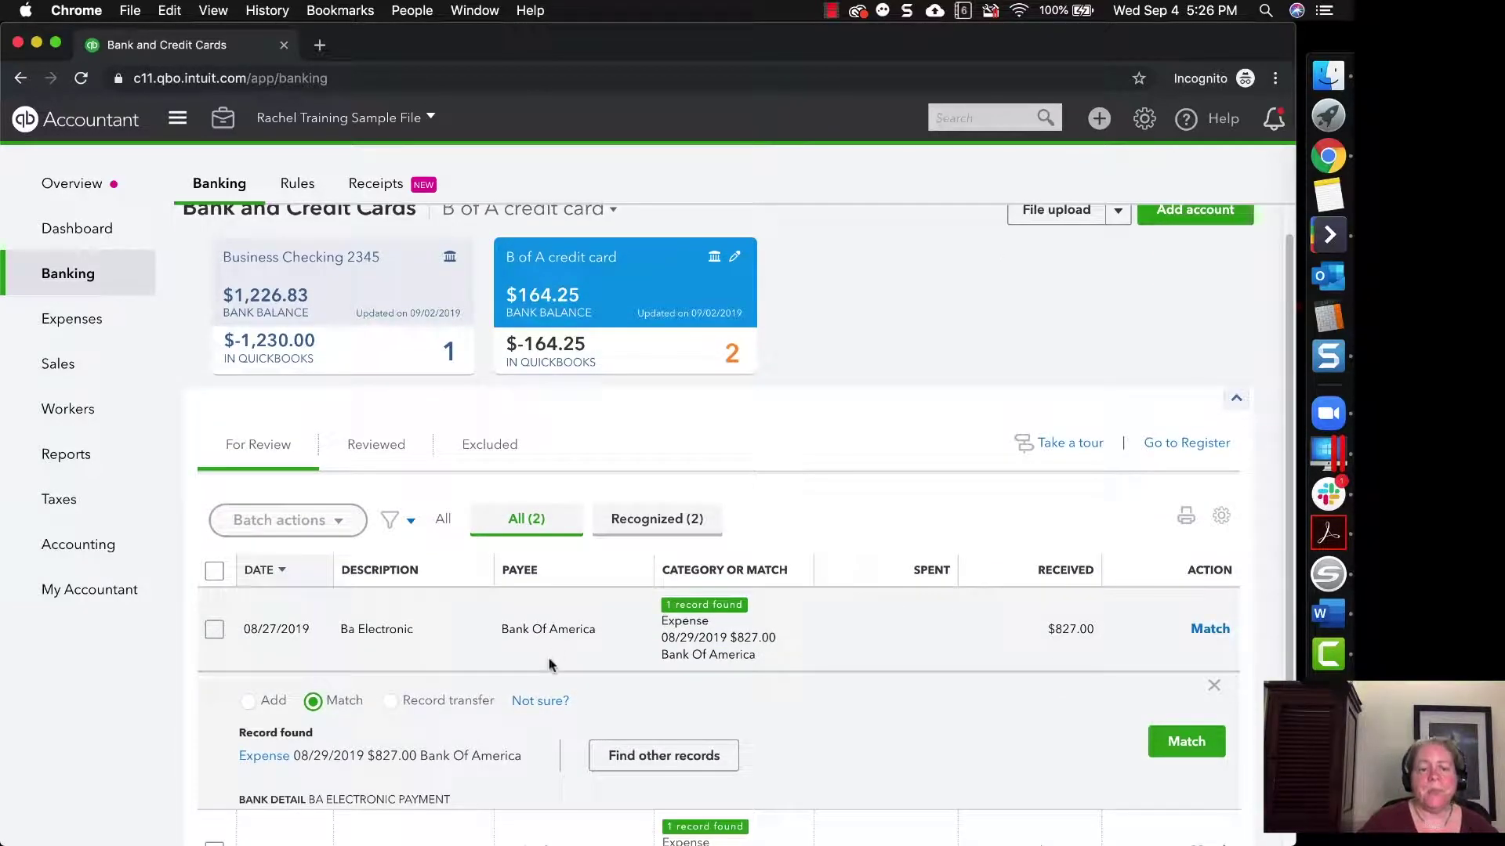
scroll(549, 665, "down", 4)
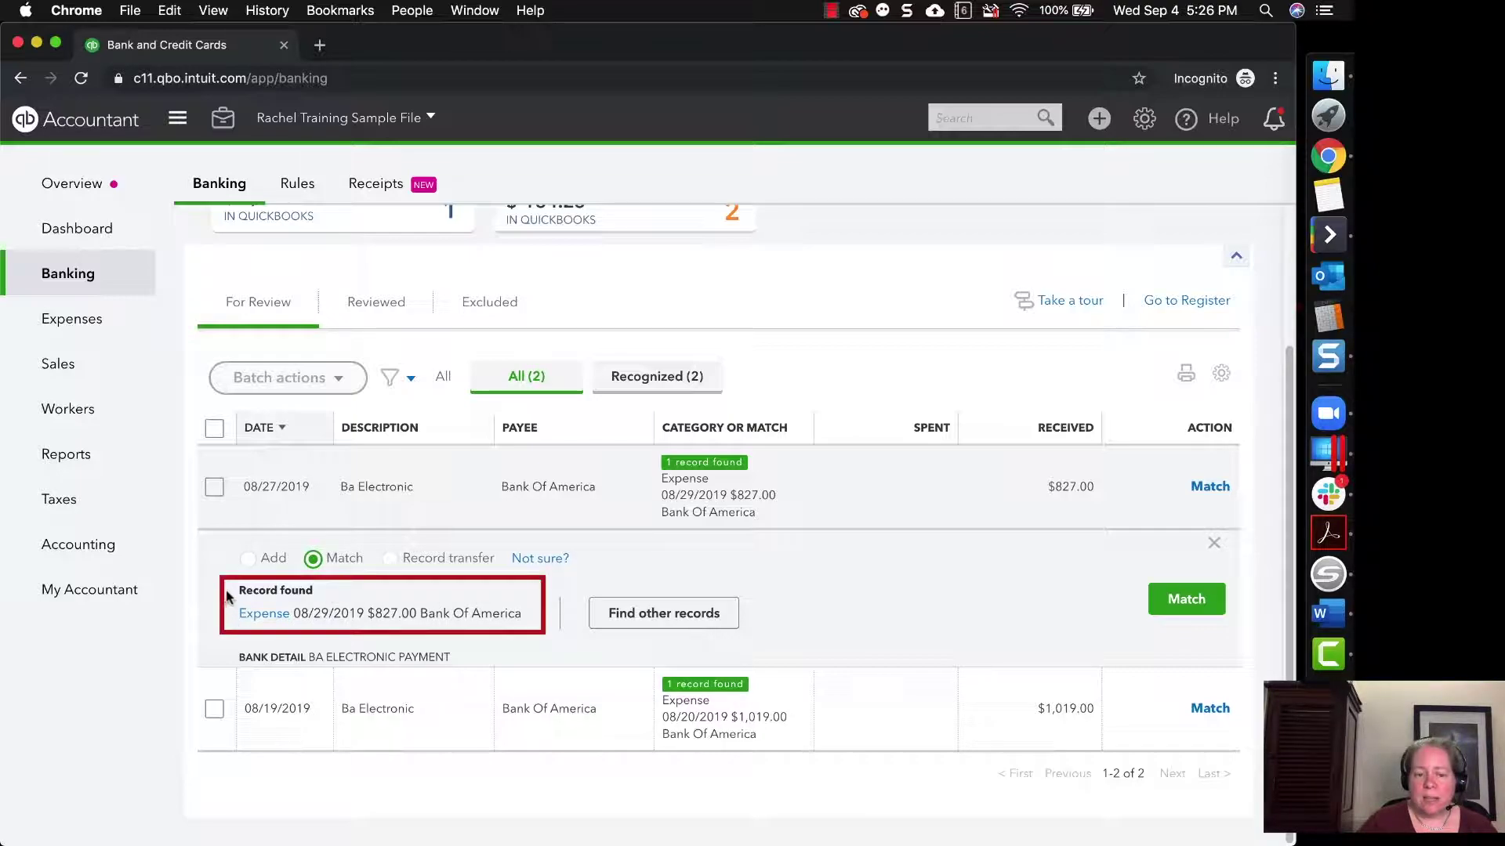
left_click_drag(233, 588, 522, 612)
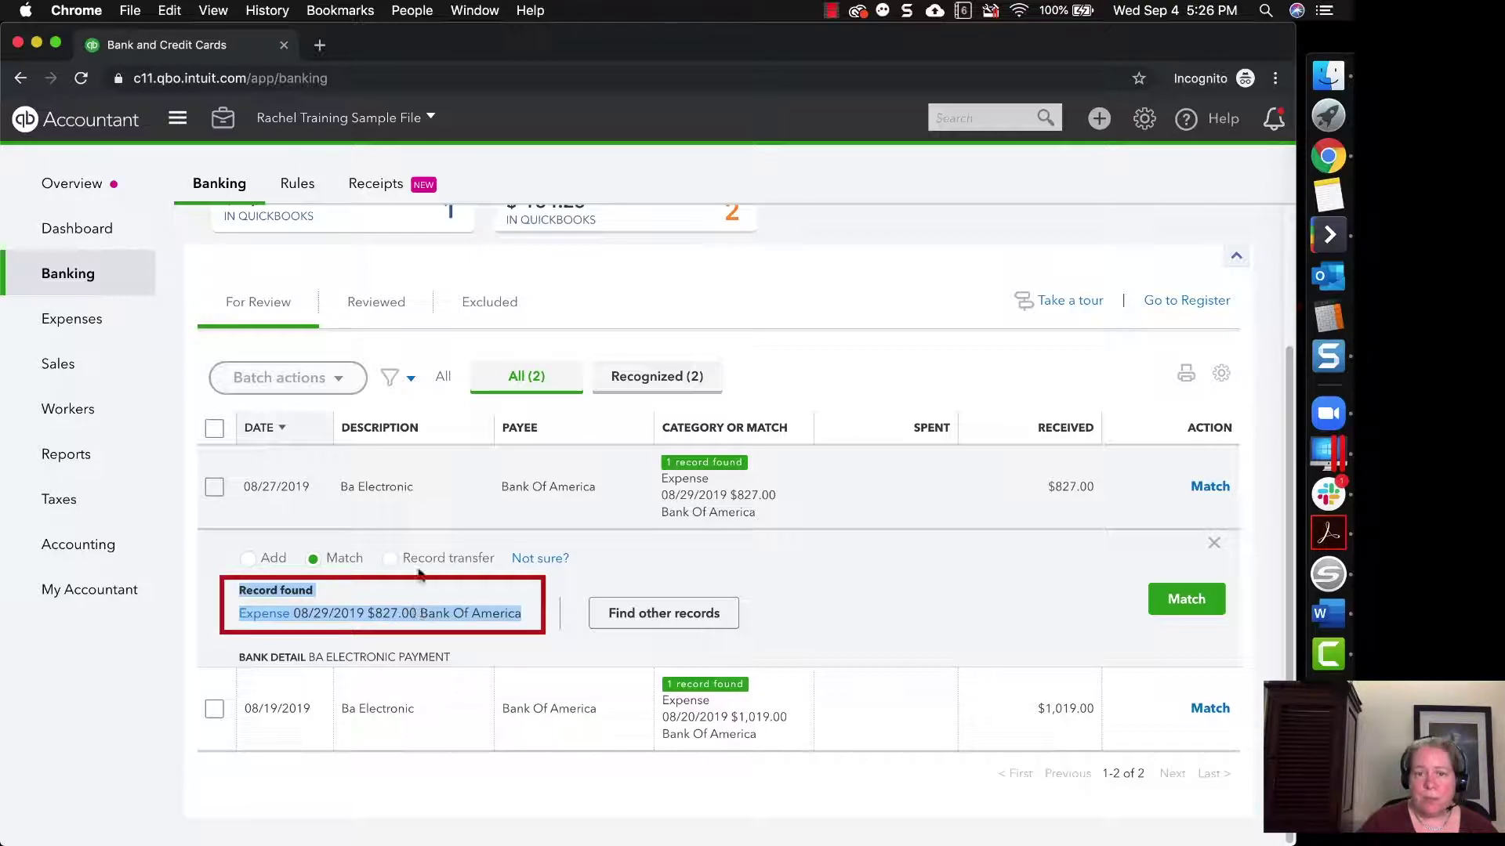
left_click(248, 487)
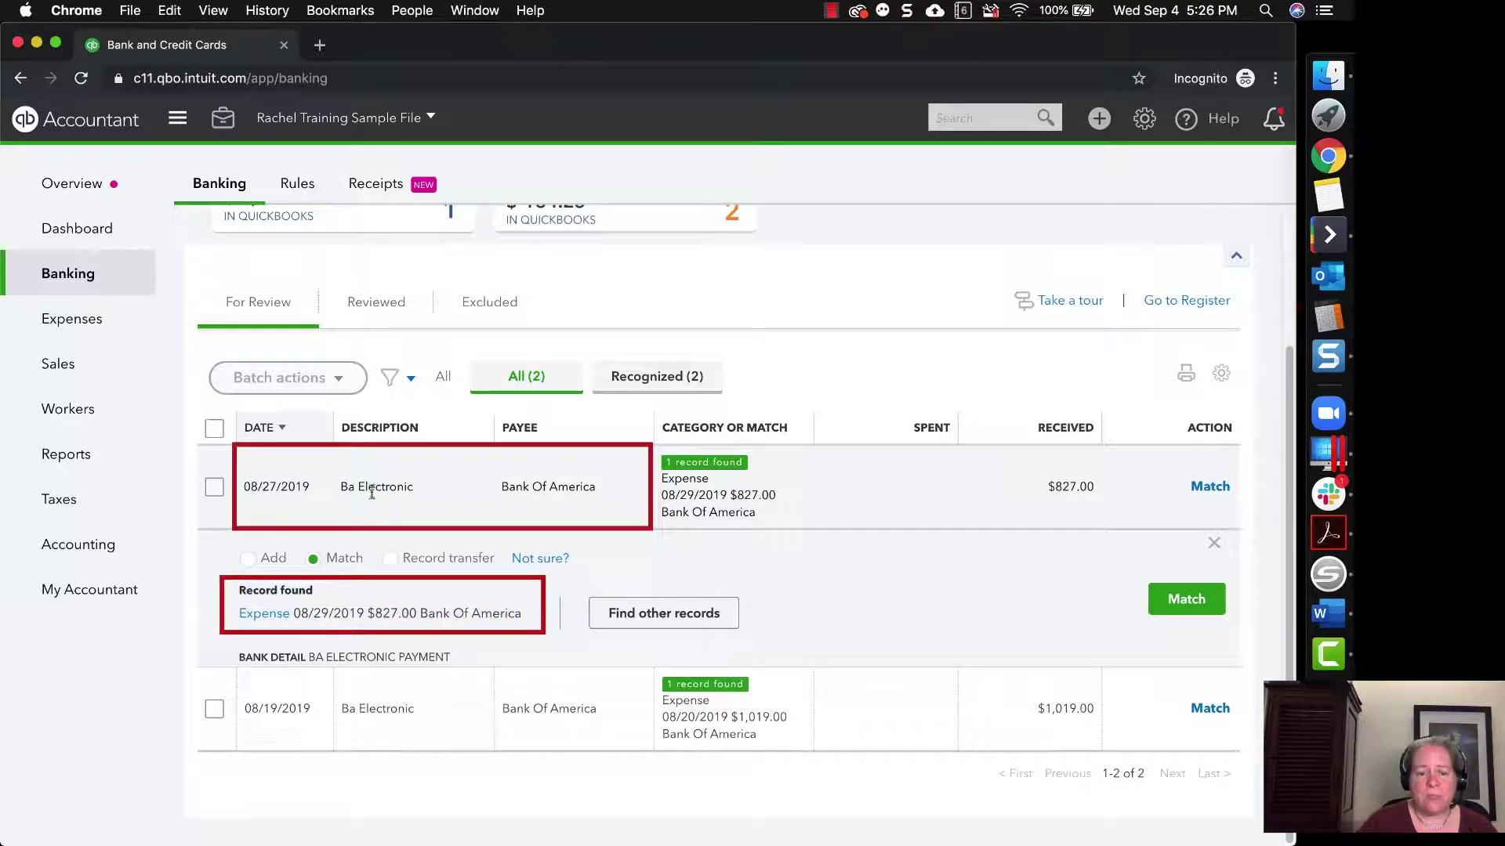
left_click_drag(587, 488, 241, 487)
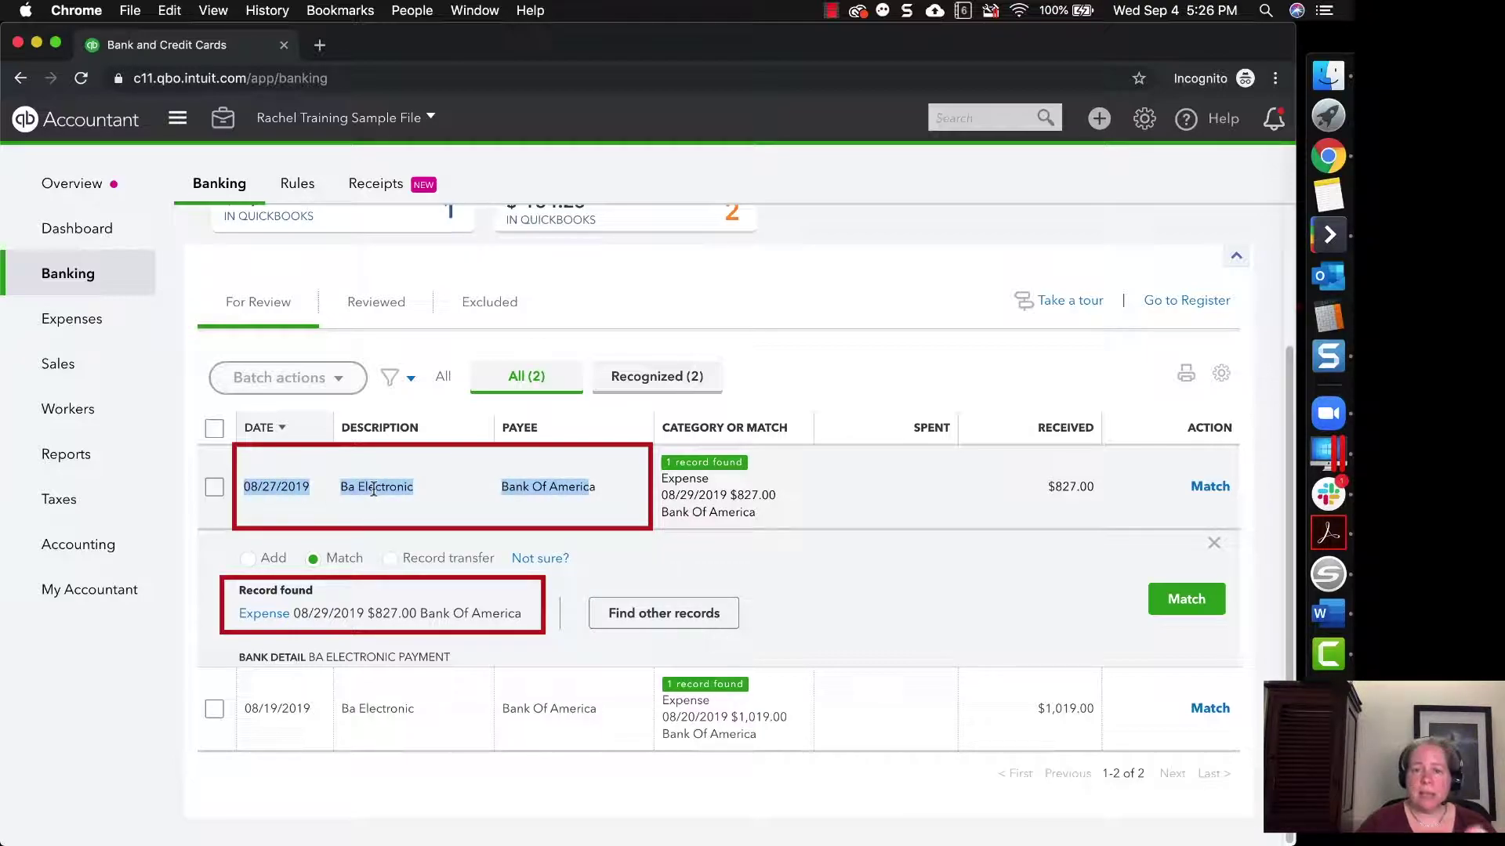
left_click(510, 607)
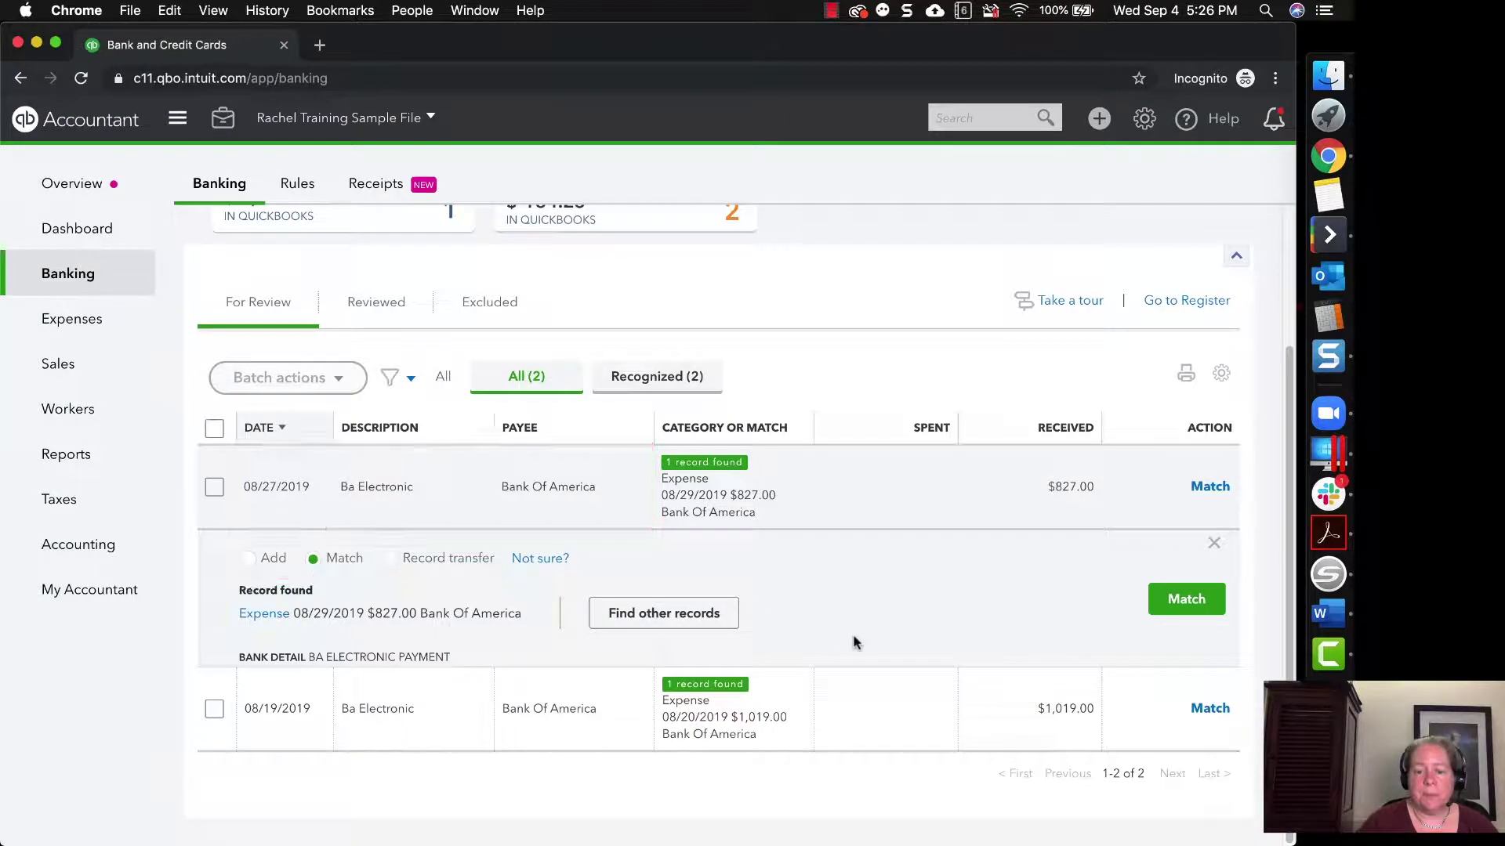
left_click(1187, 600)
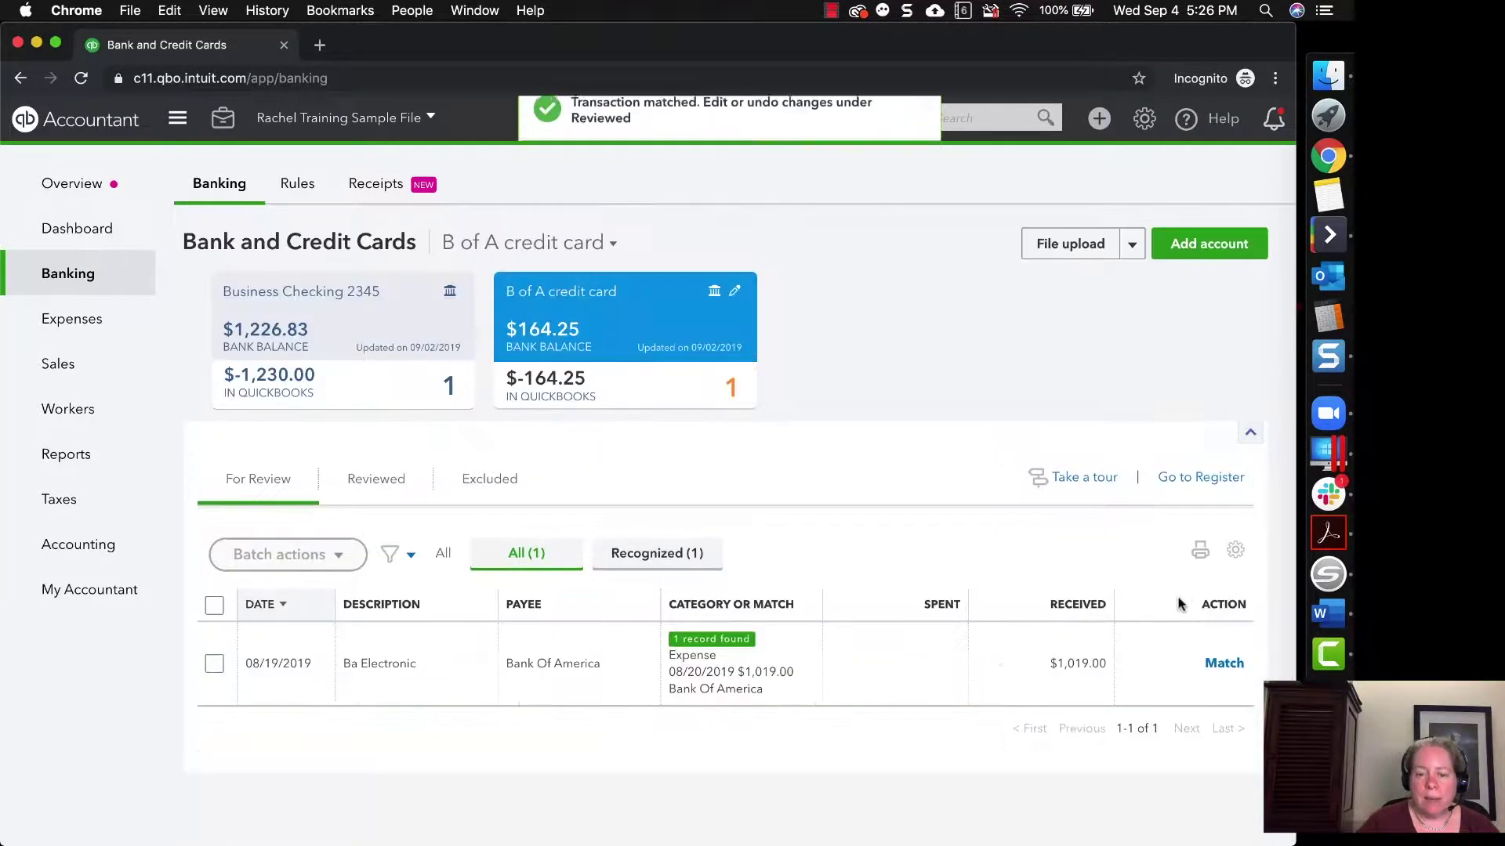
Review the 08/19 $1,019.00 payment's suggested 08/20/2019 expense and match them
left_click(786, 674)
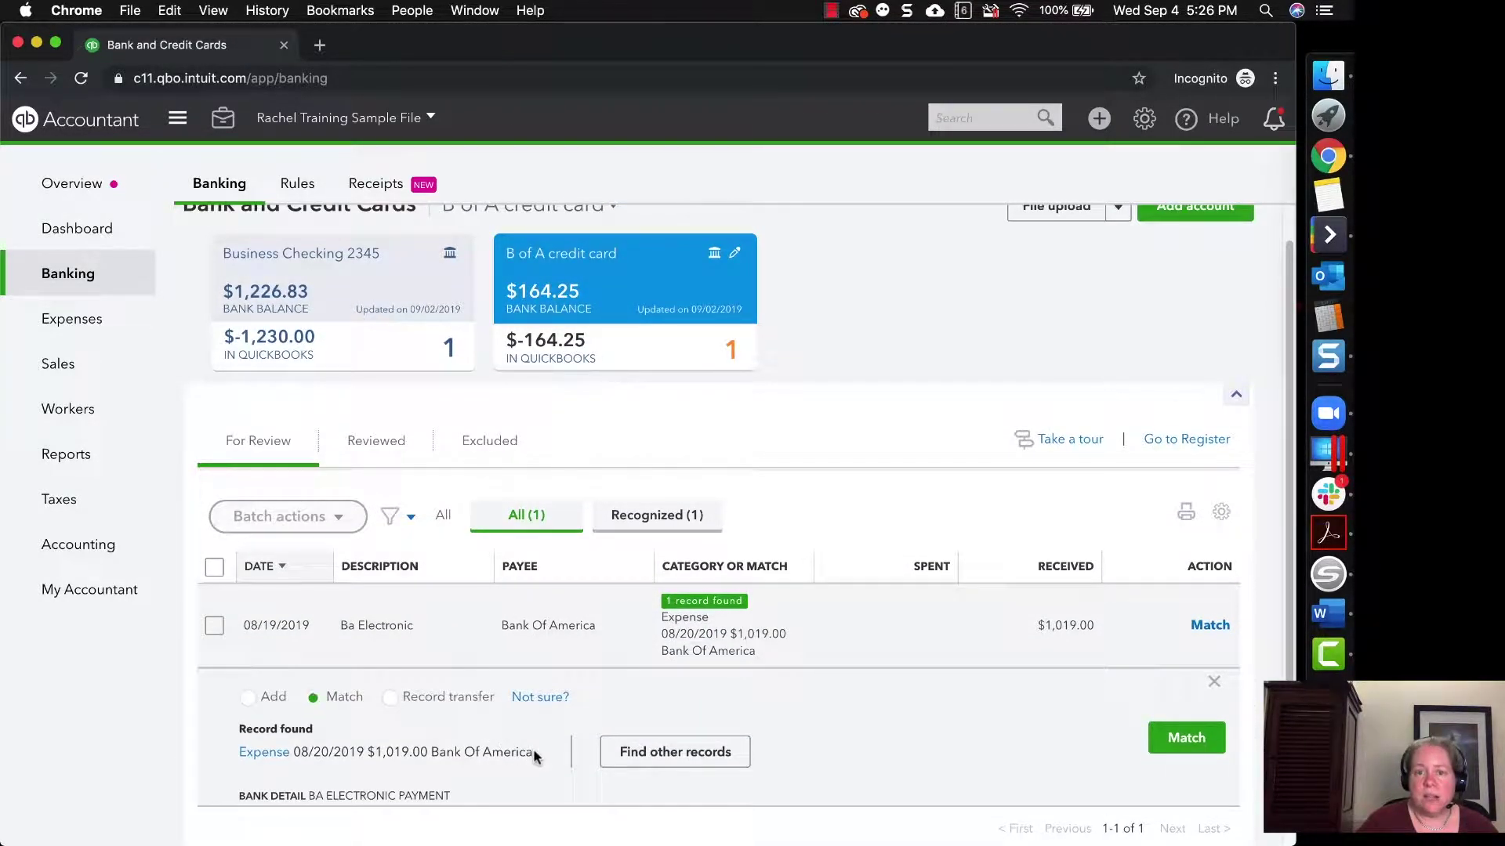
left_click_drag(535, 753, 266, 745)
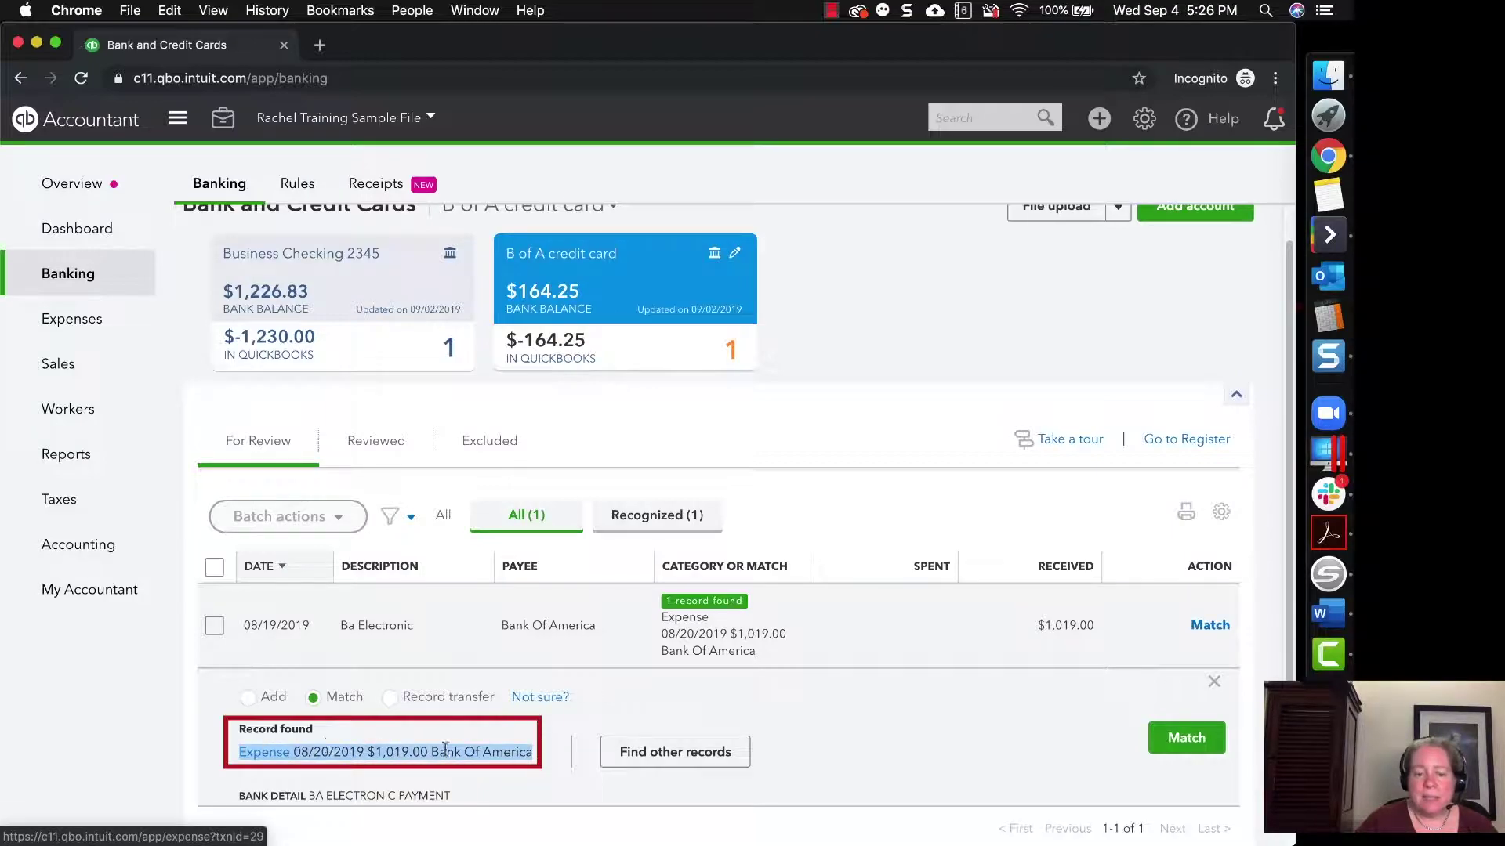
left_click(558, 641)
left_click(558, 644)
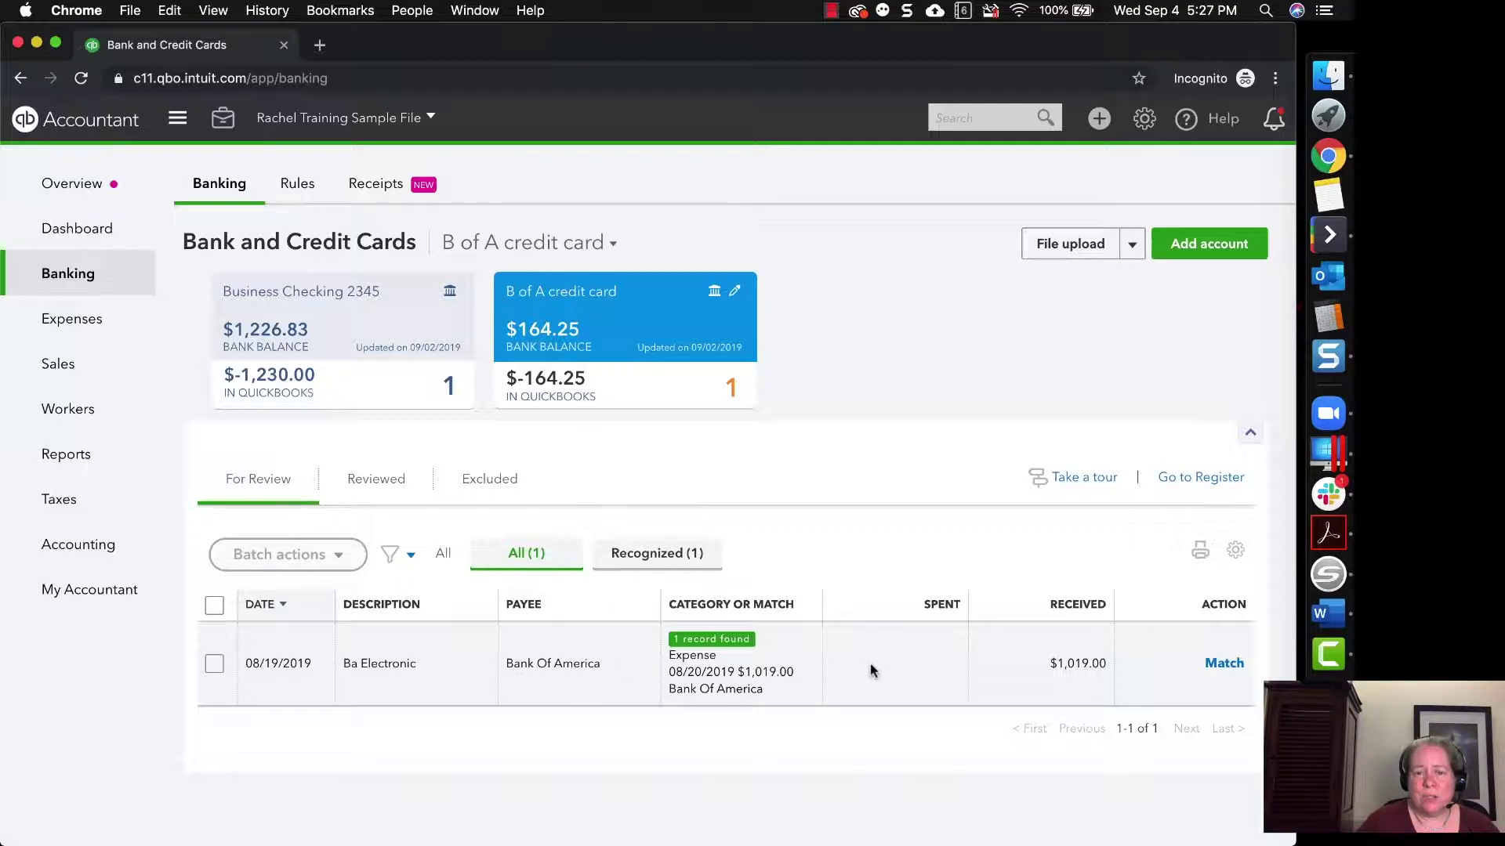
left_click(1224, 664)
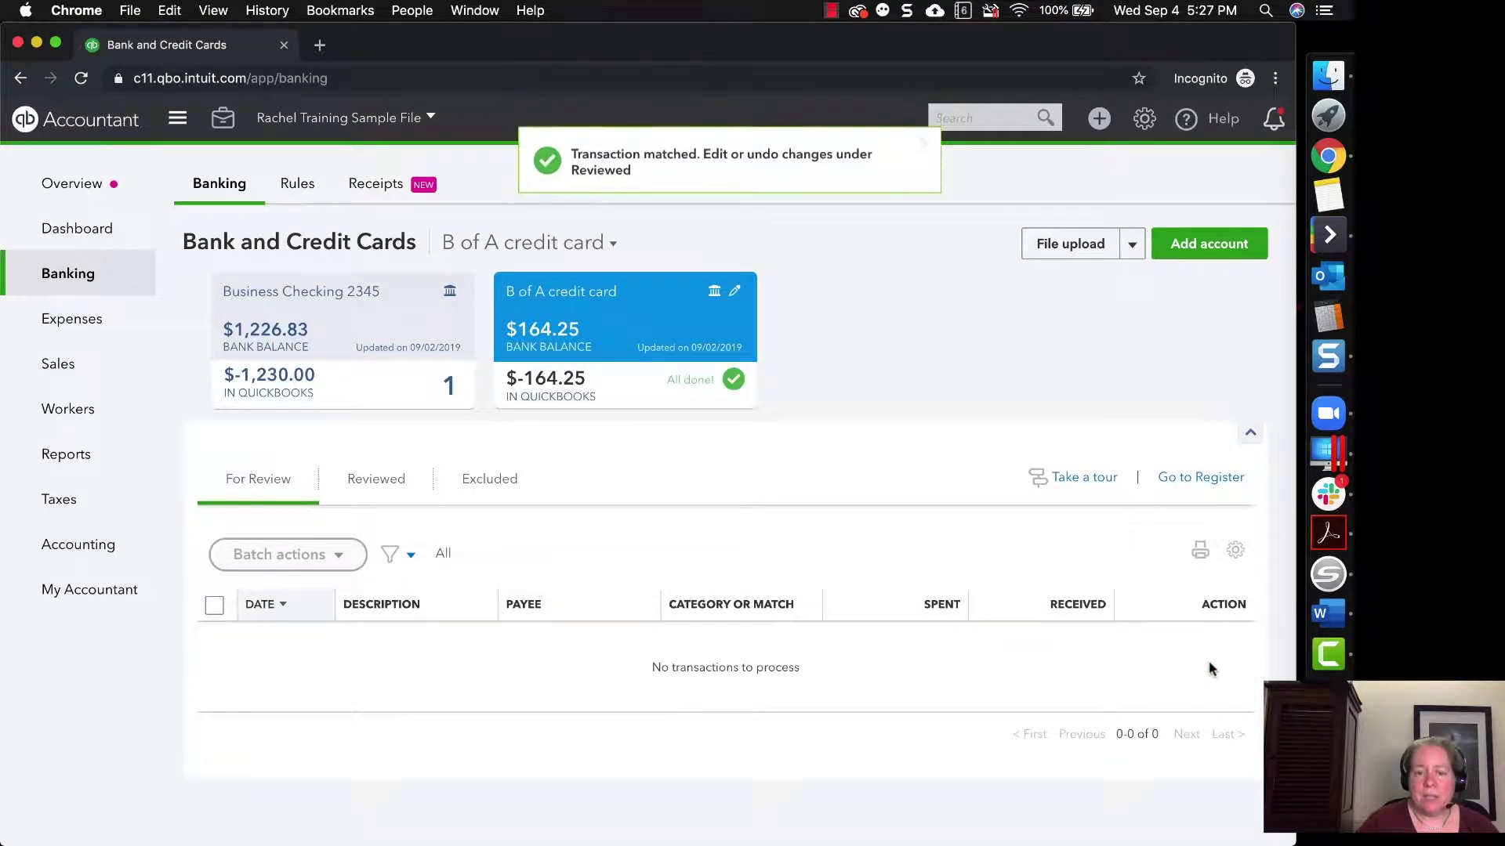
Review the credit card register, then switch to Business Checking 2345, showing single $827.00 and $1,019.00 payments
left_click(1193, 479)
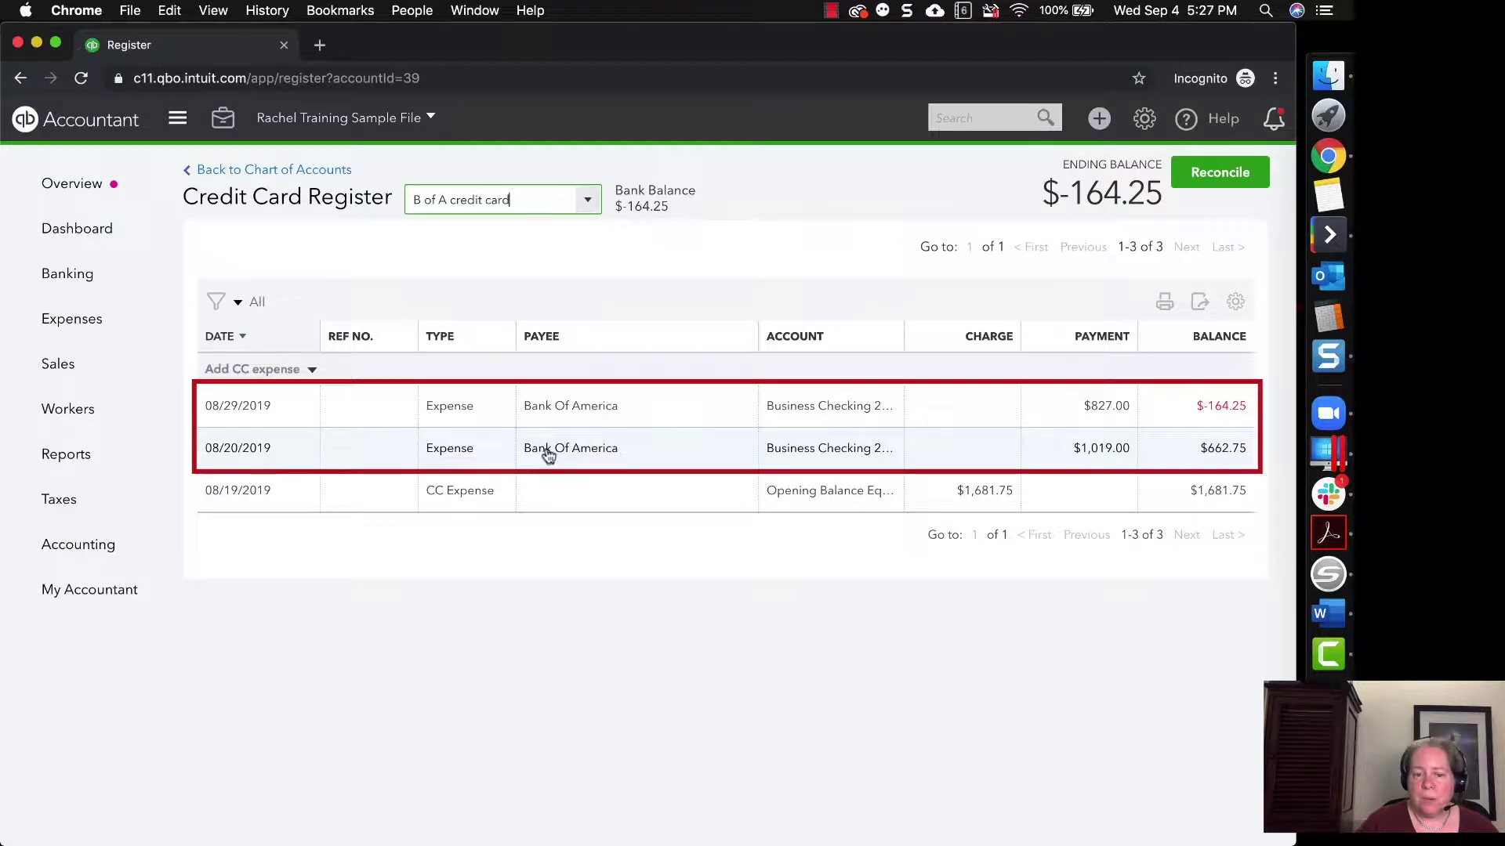
left_click(588, 202)
scroll(545, 262, "up", 3)
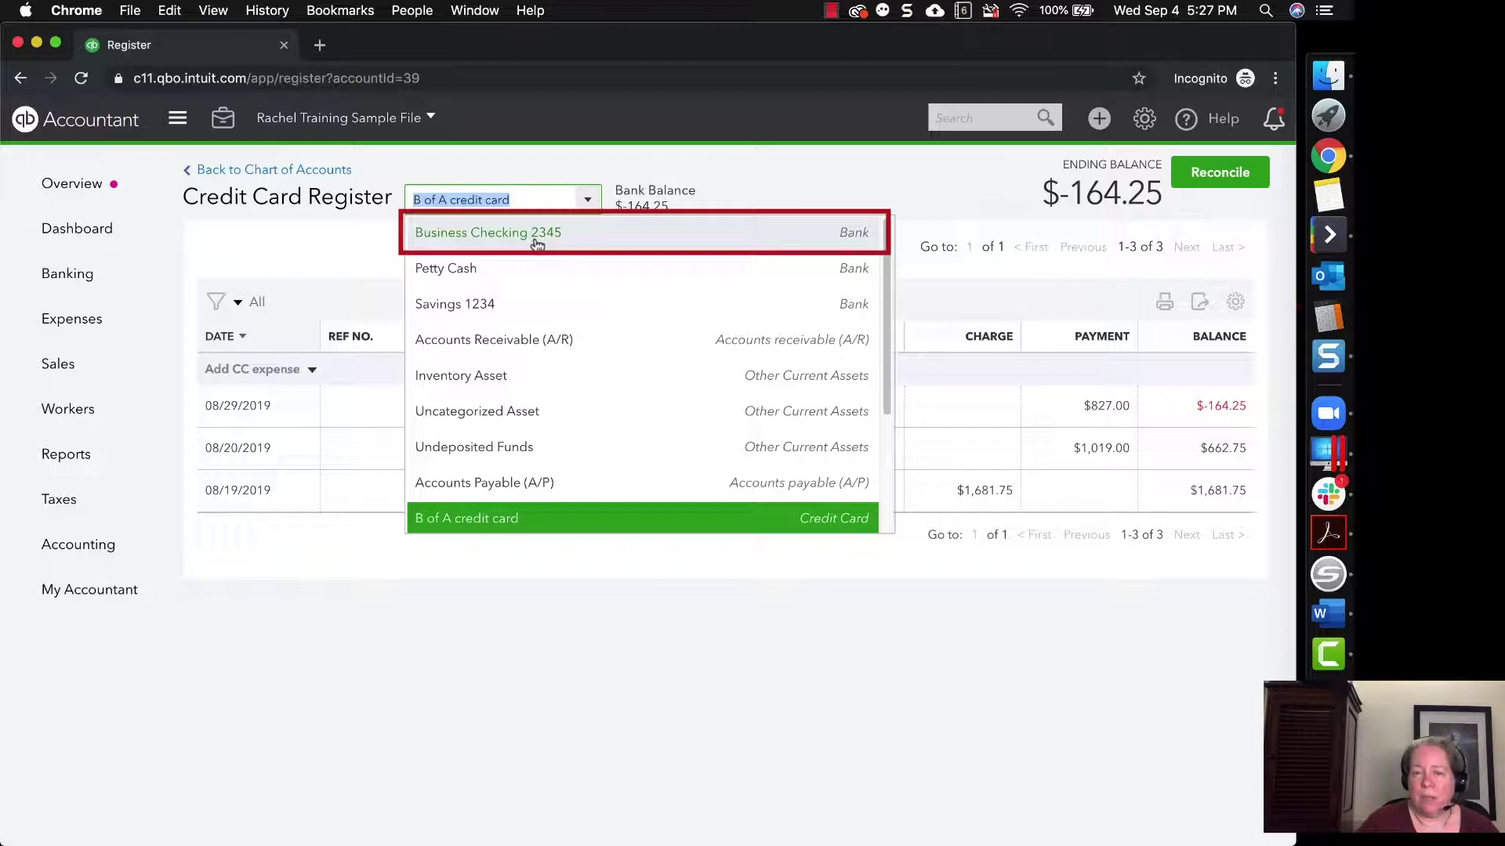
left_click(533, 243)
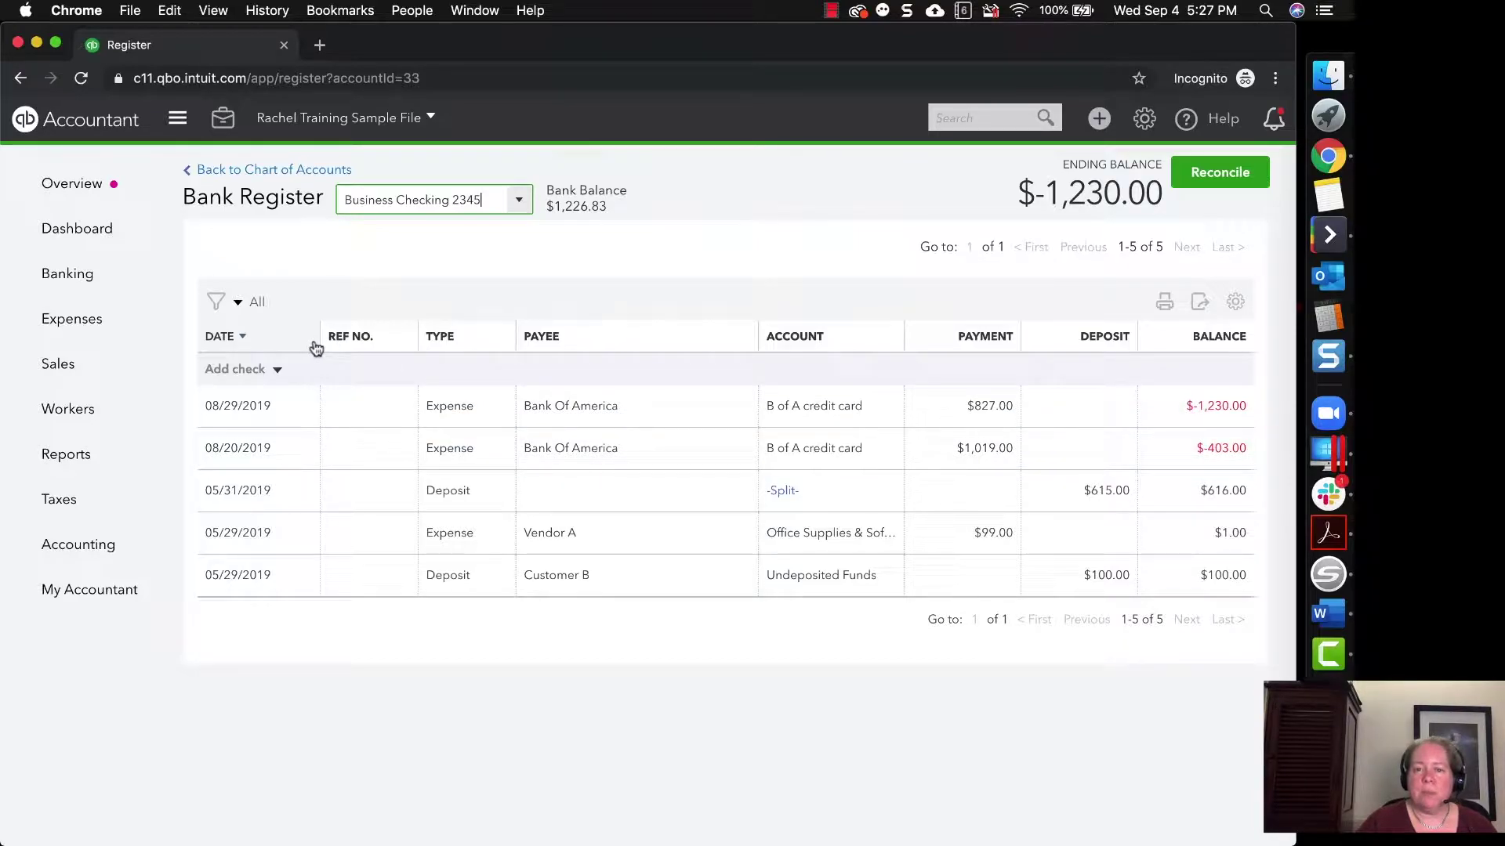
Undo the $827.00 match in the B of A credit card's Reviewed transactions
left_click(82, 287)
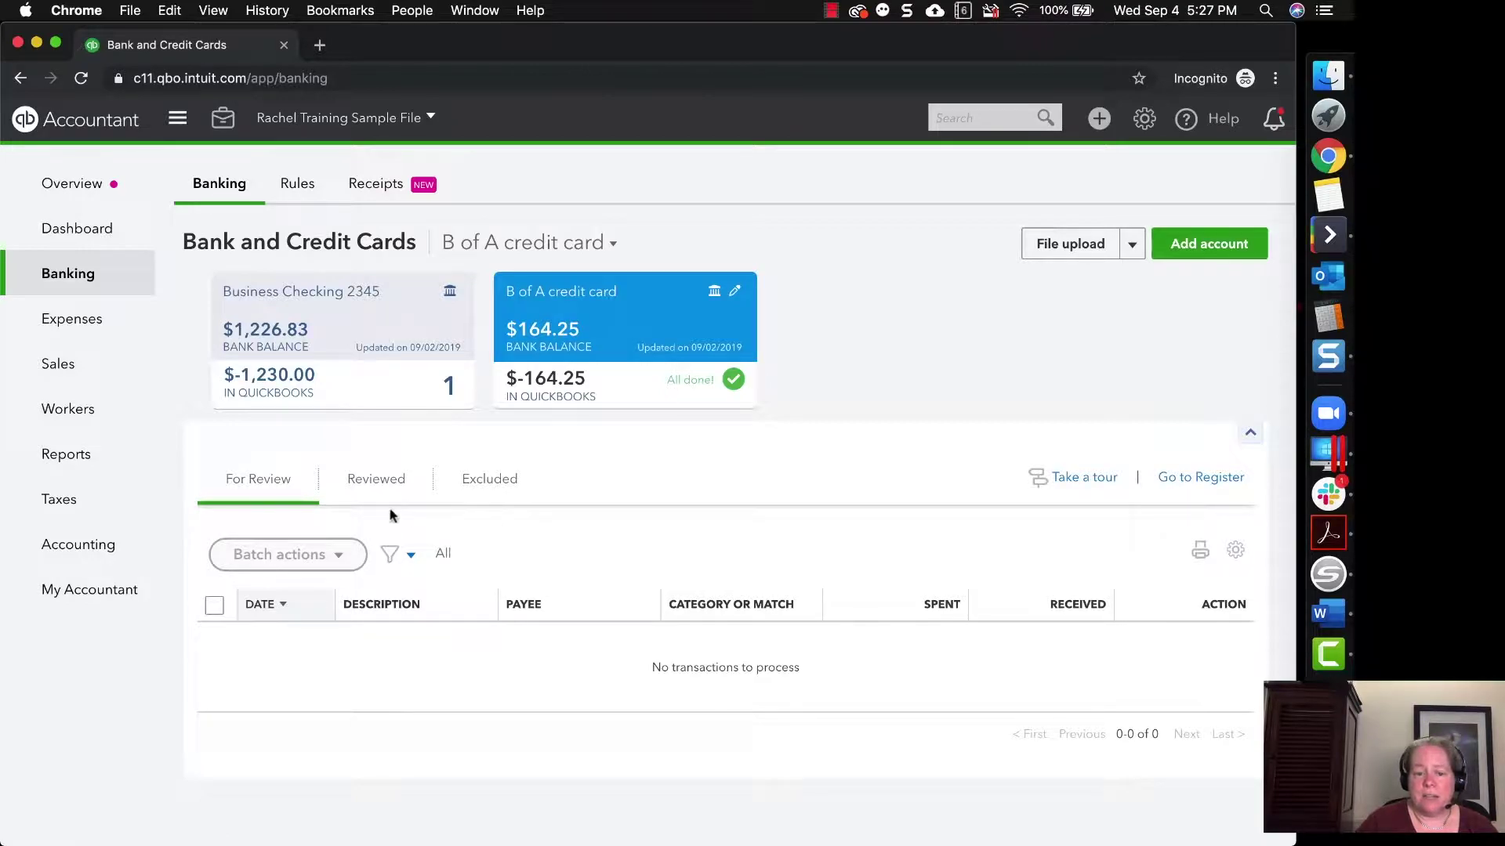
left_click(363, 369)
left_click(551, 362)
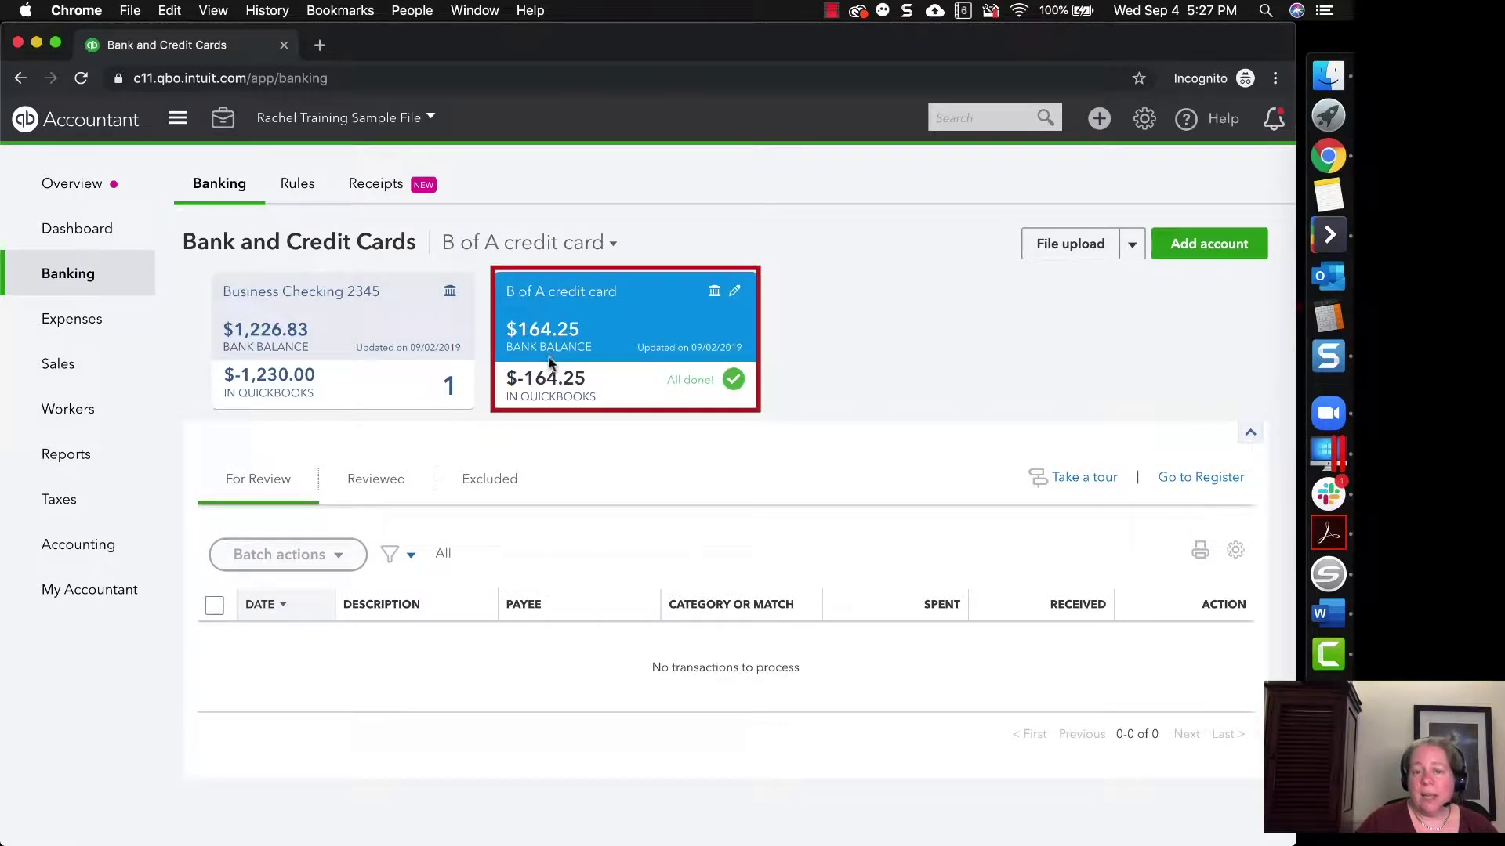
left_click(375, 490)
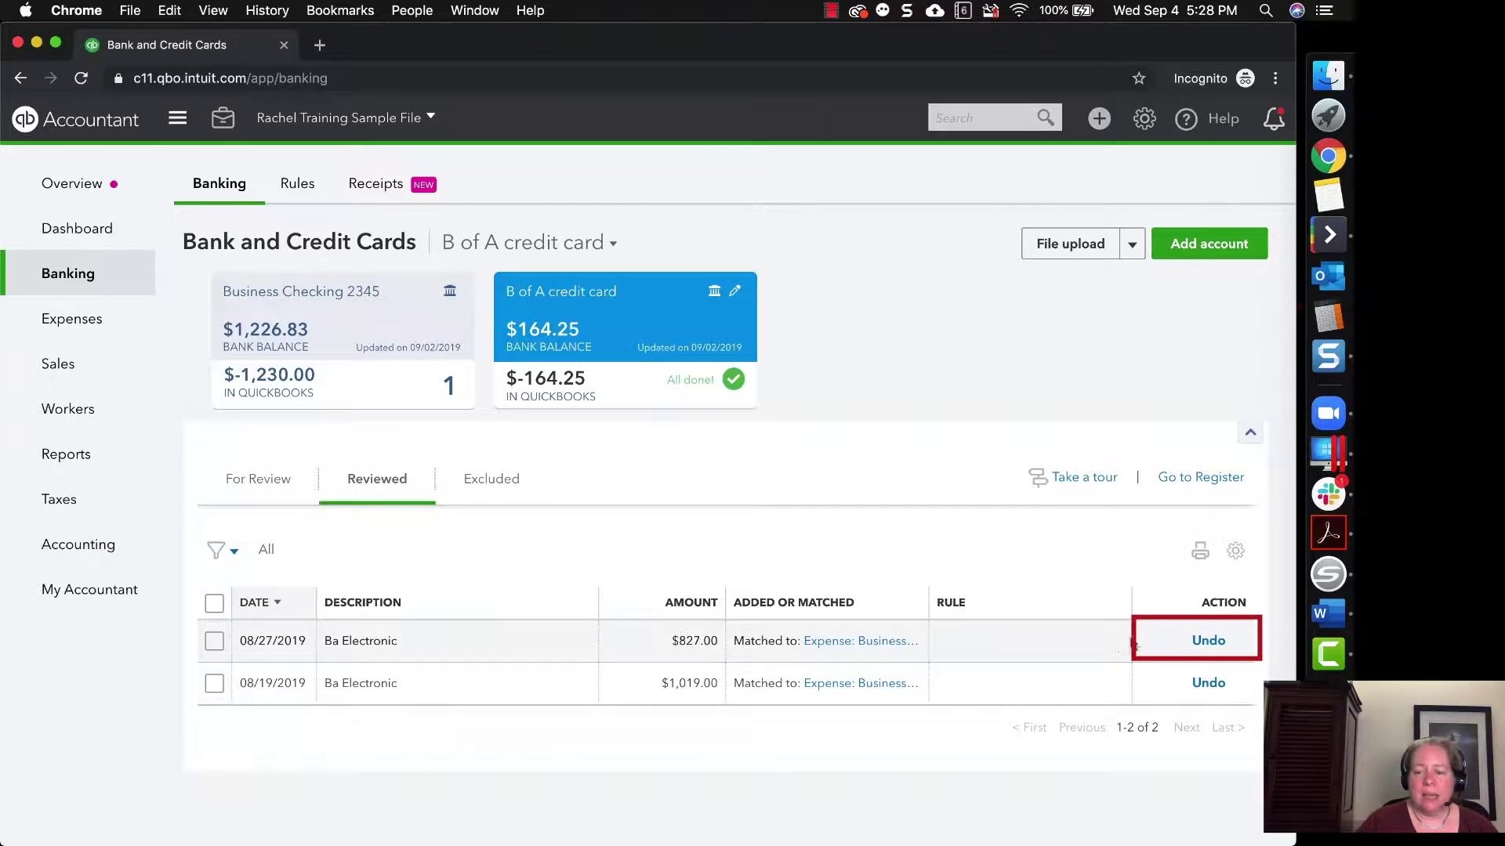
left_click(1208, 641)
In For Review, expand the 08/27 $827.00 payment and switch it to add as new
left_click(259, 480)
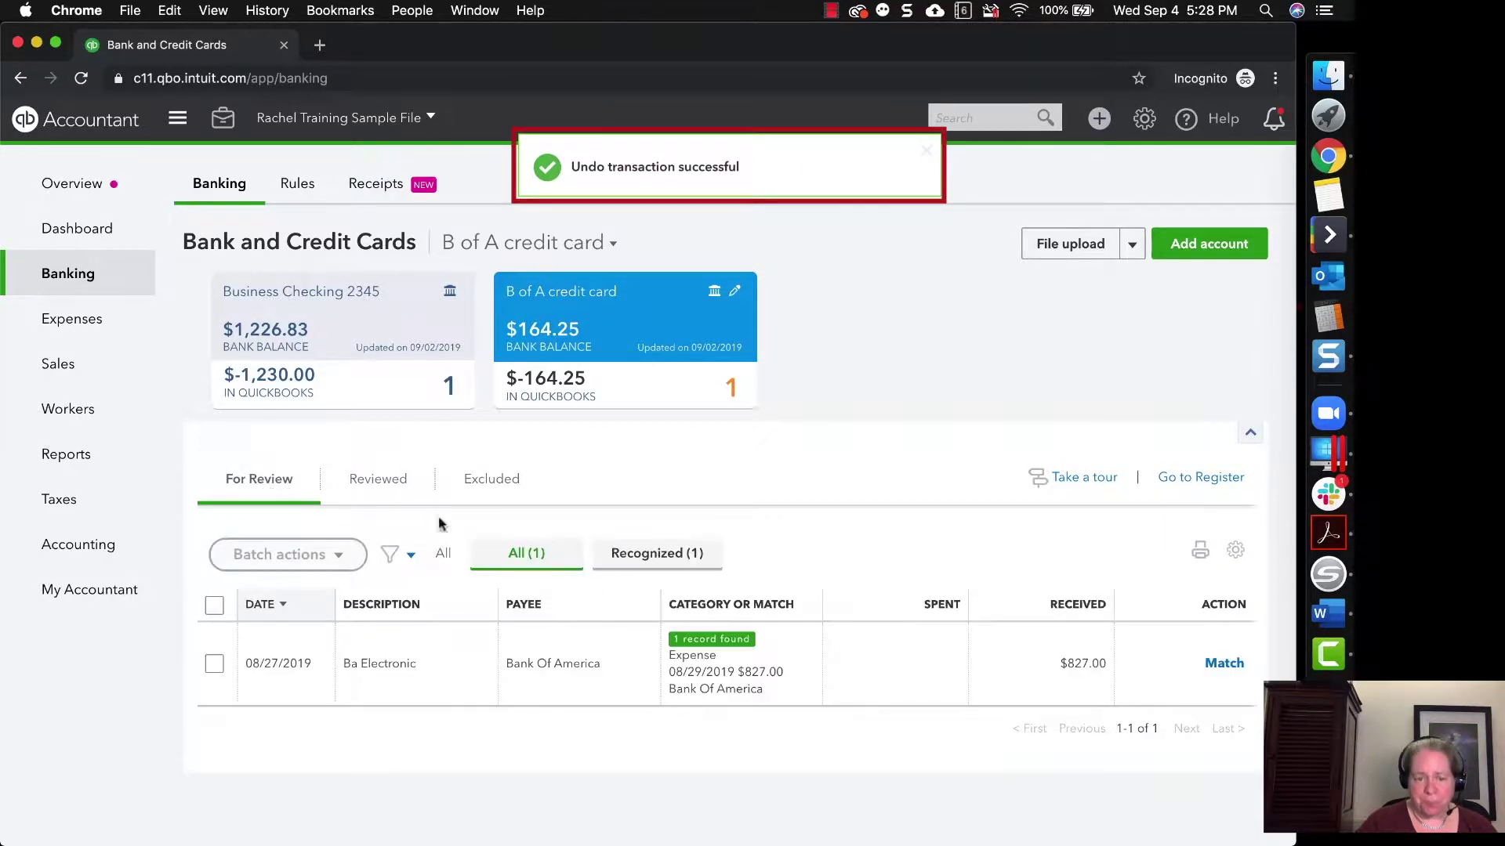
left_click(696, 670)
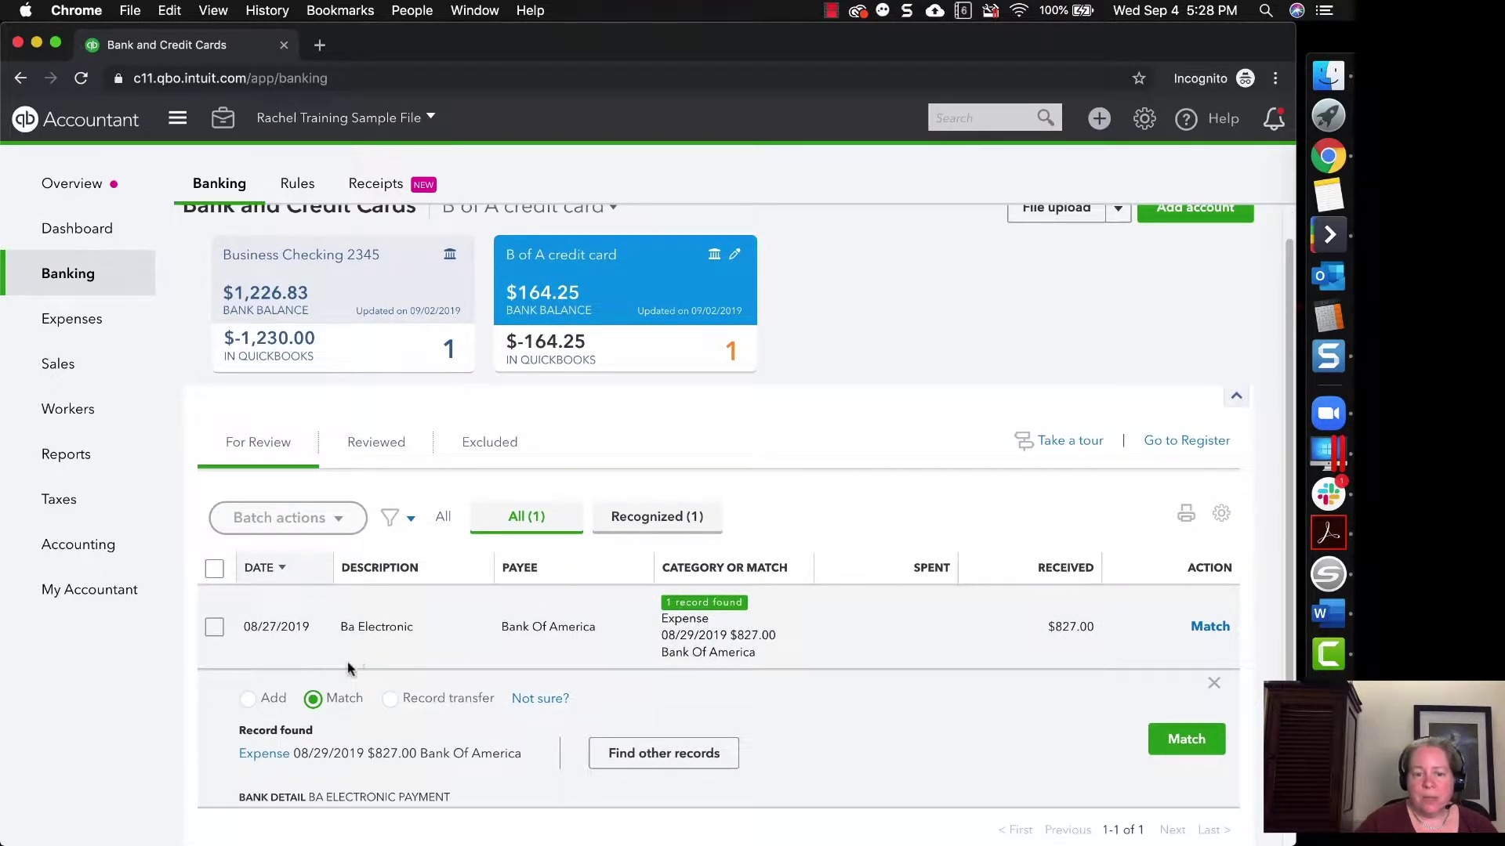
left_click(249, 699)
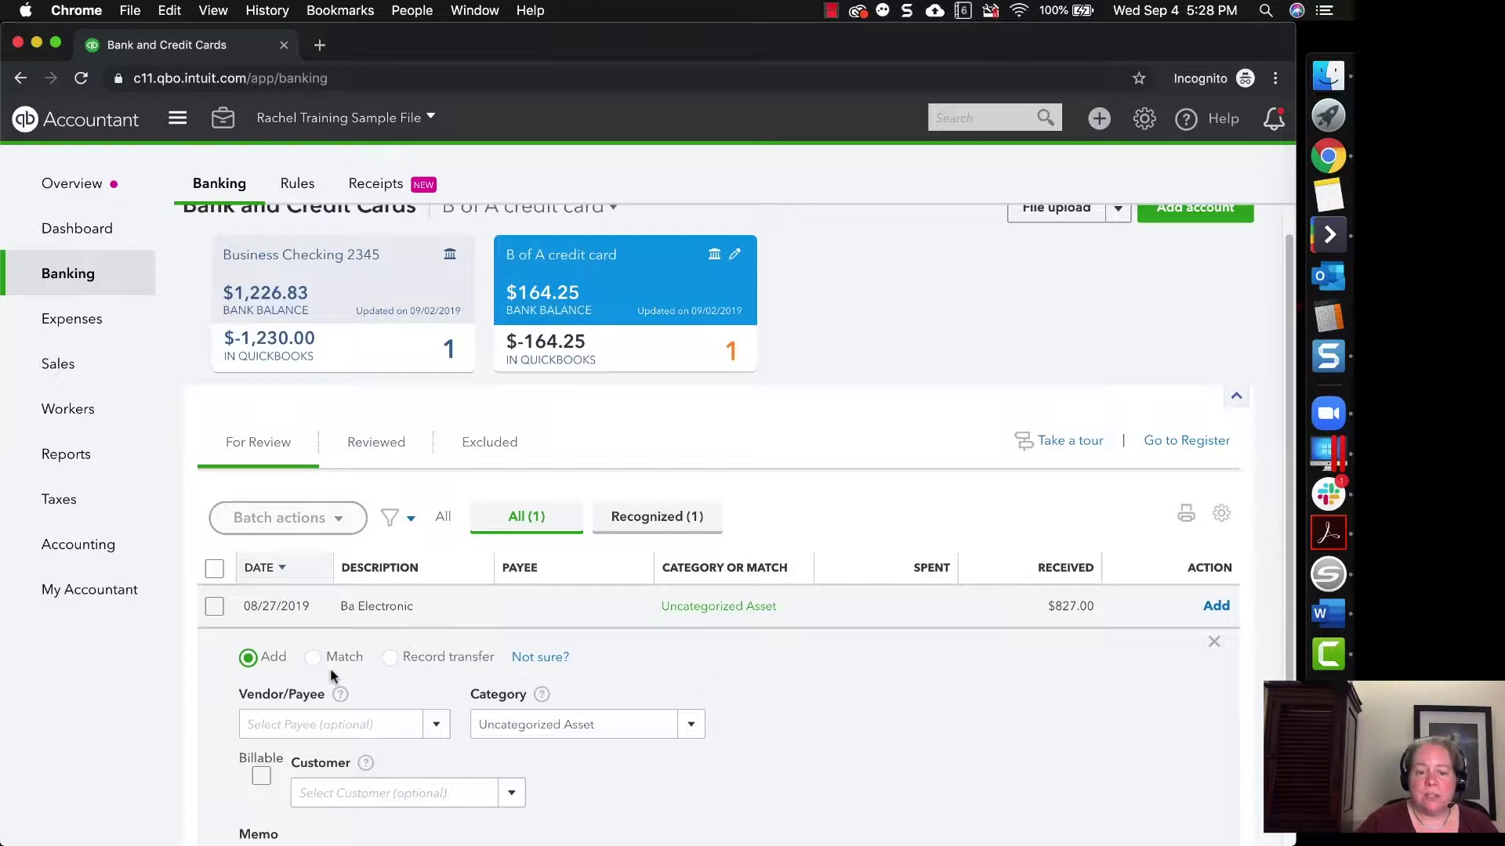
scroll(332, 668, "down", 1)
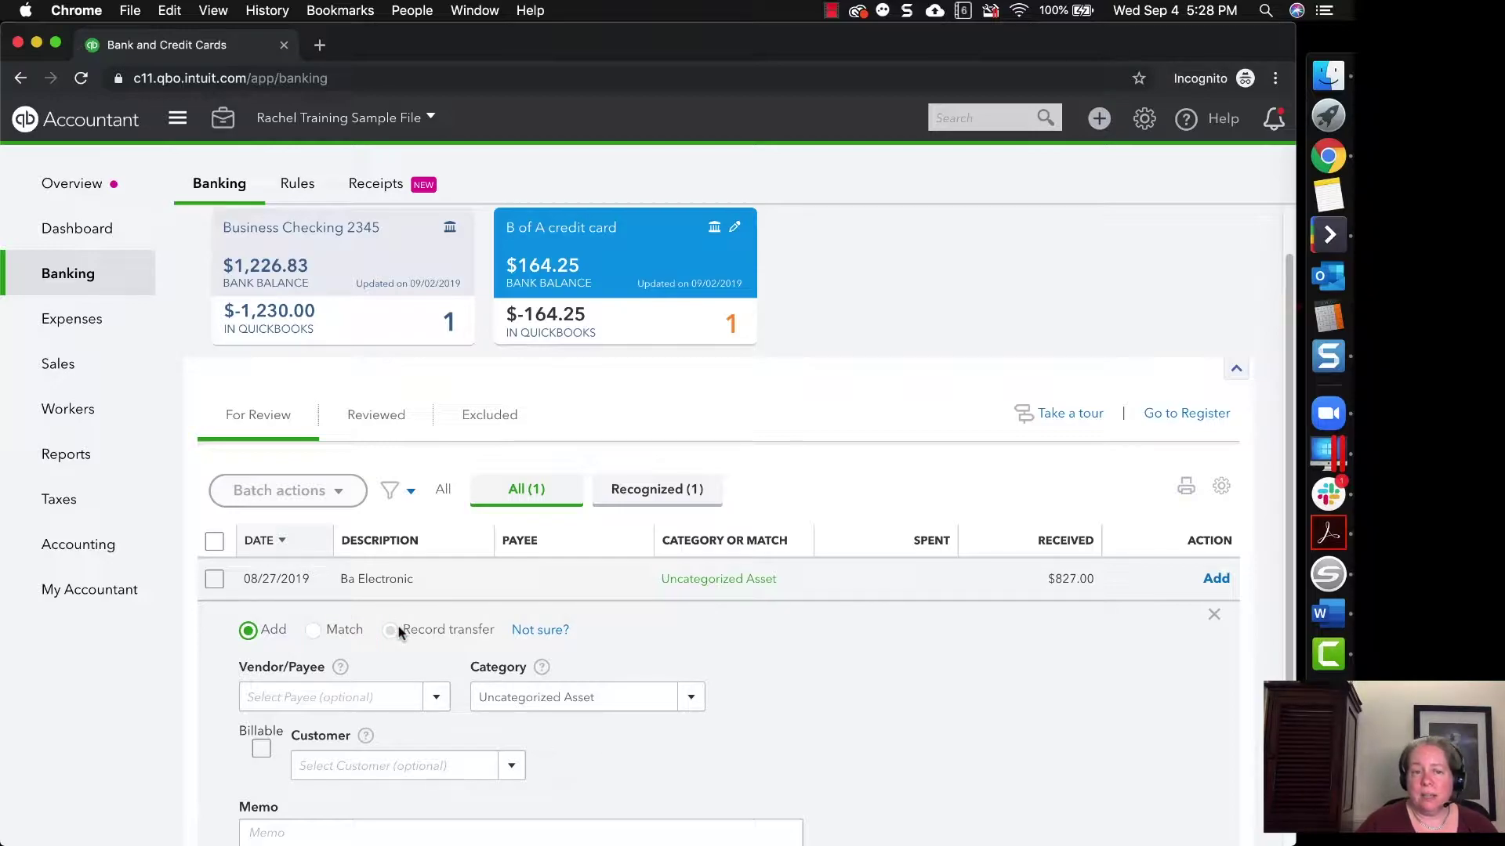
Match the 08/27 $827.00 payment to its existing 08/29/2019 expense again
left_click(314, 631)
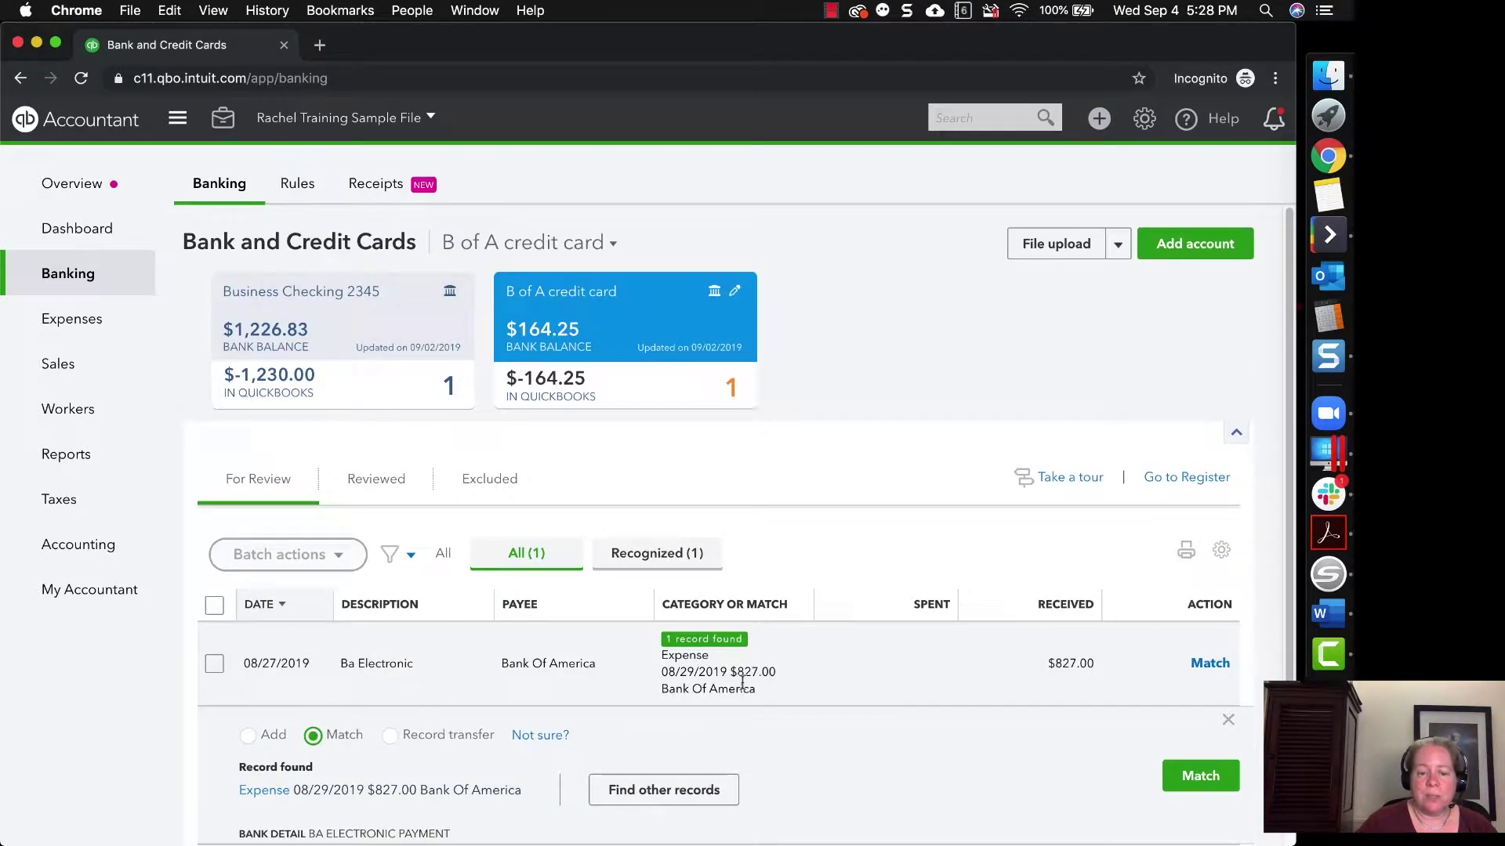
left_click(1199, 776)
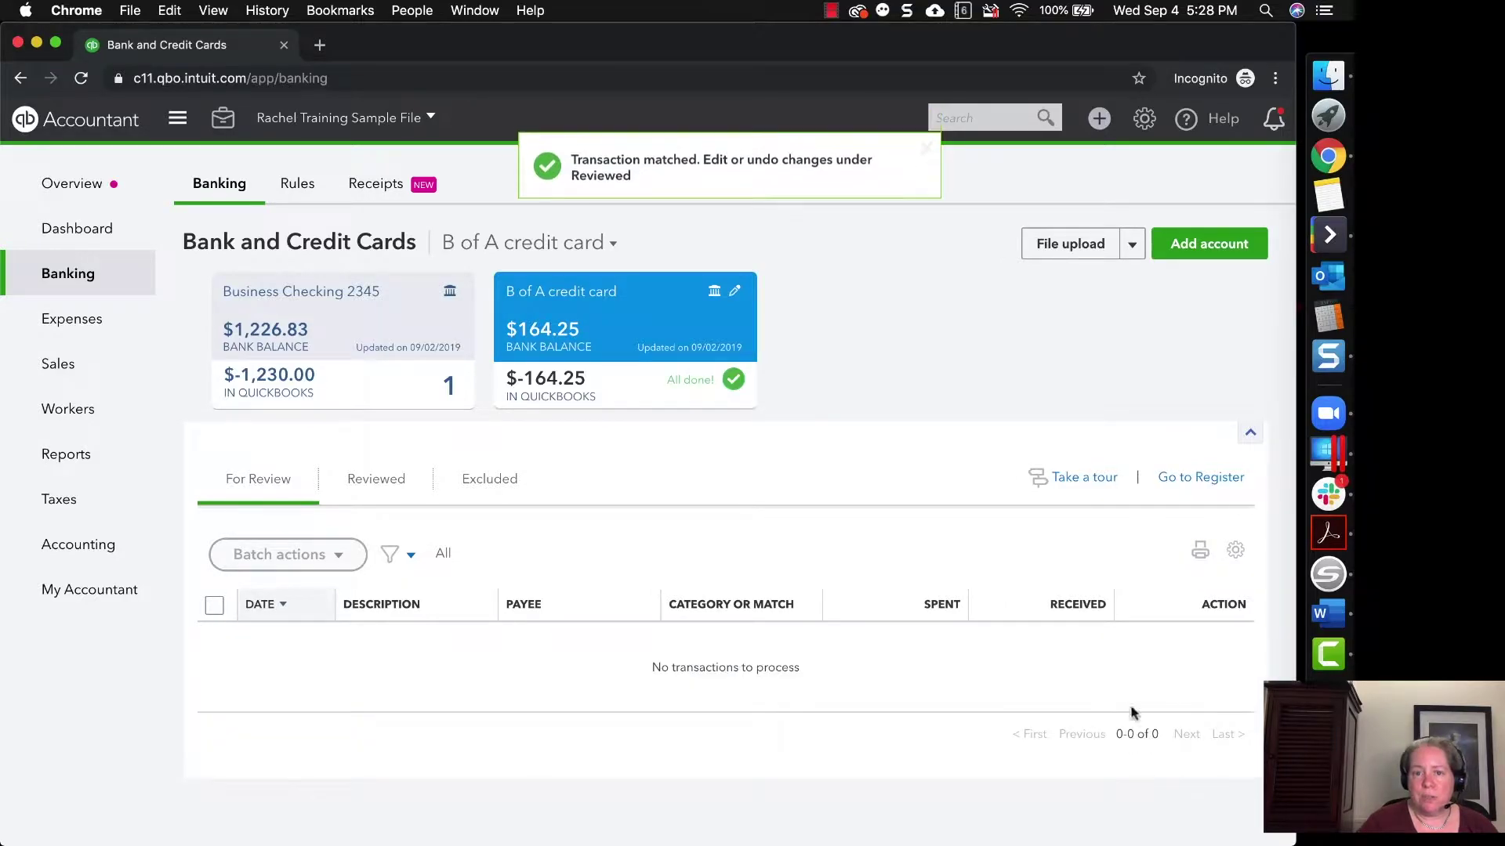